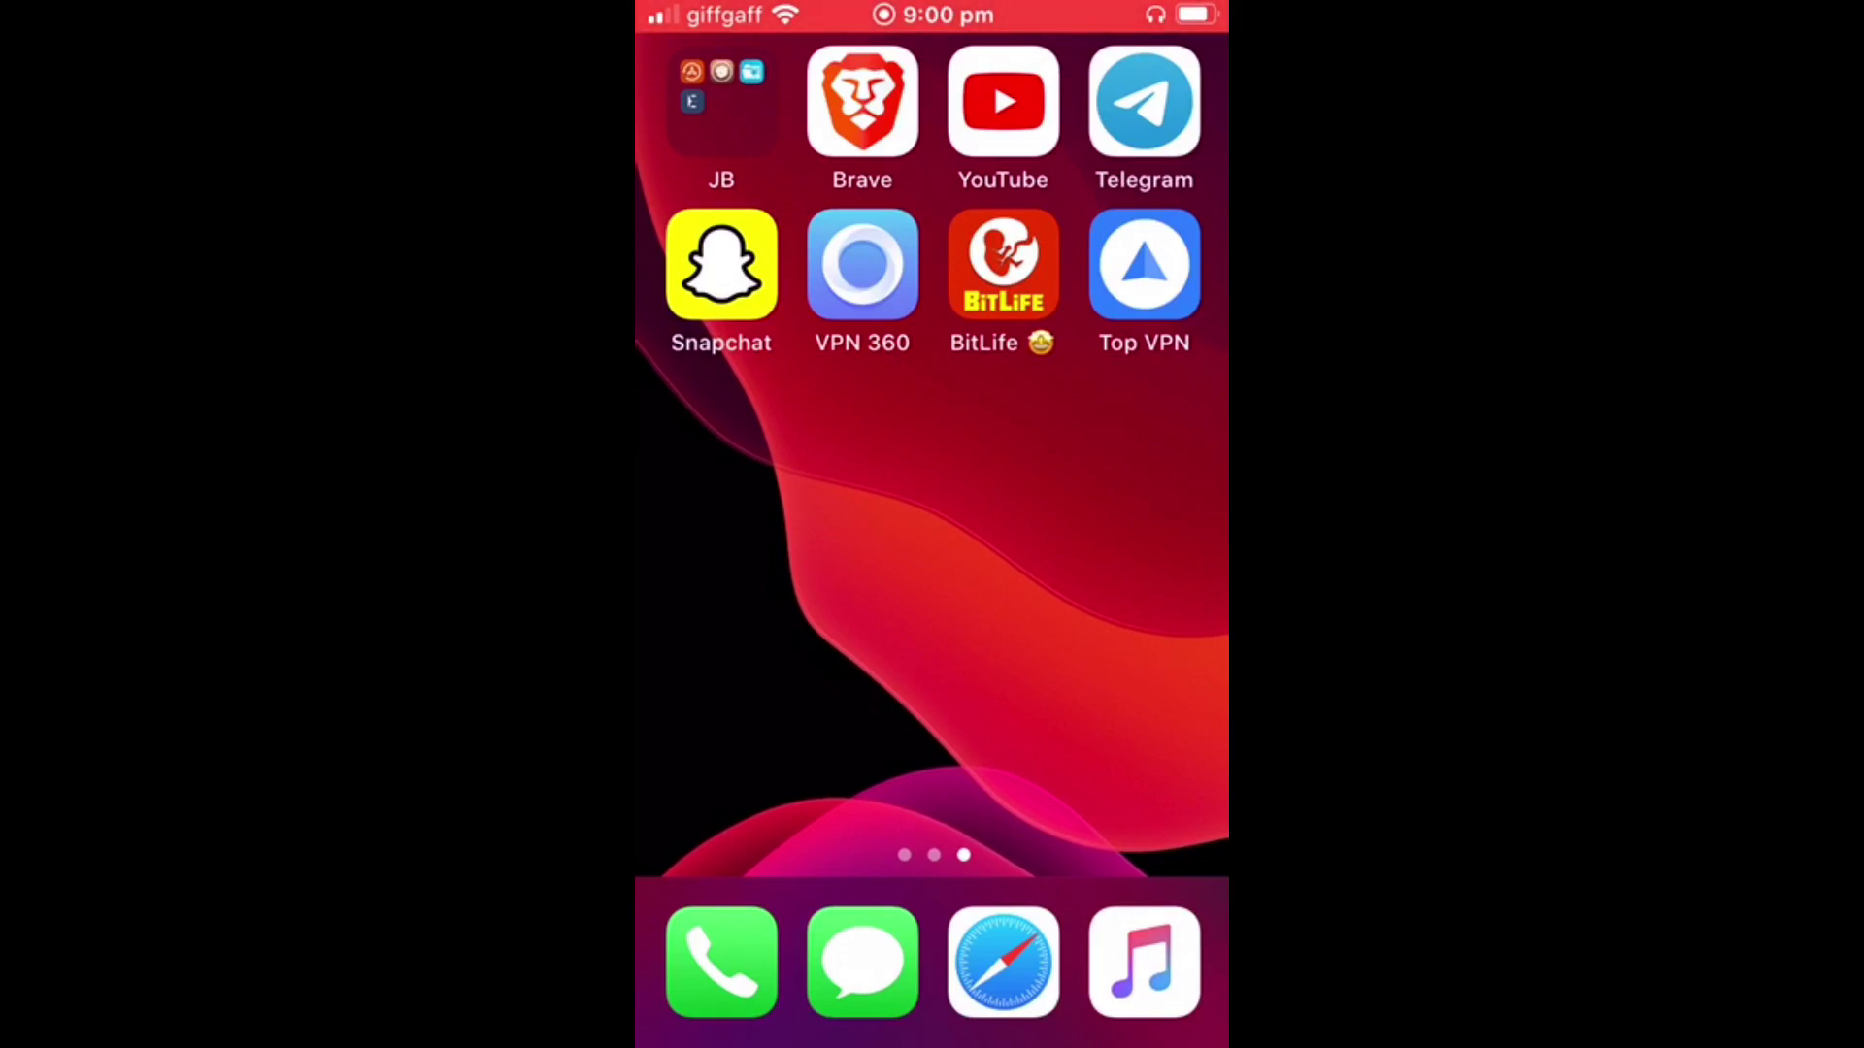
Step: Swipe back to the second home-screen page with FaceTime, Calendar, Photos and Settings
left_click_drag(757, 582, 1136, 583)
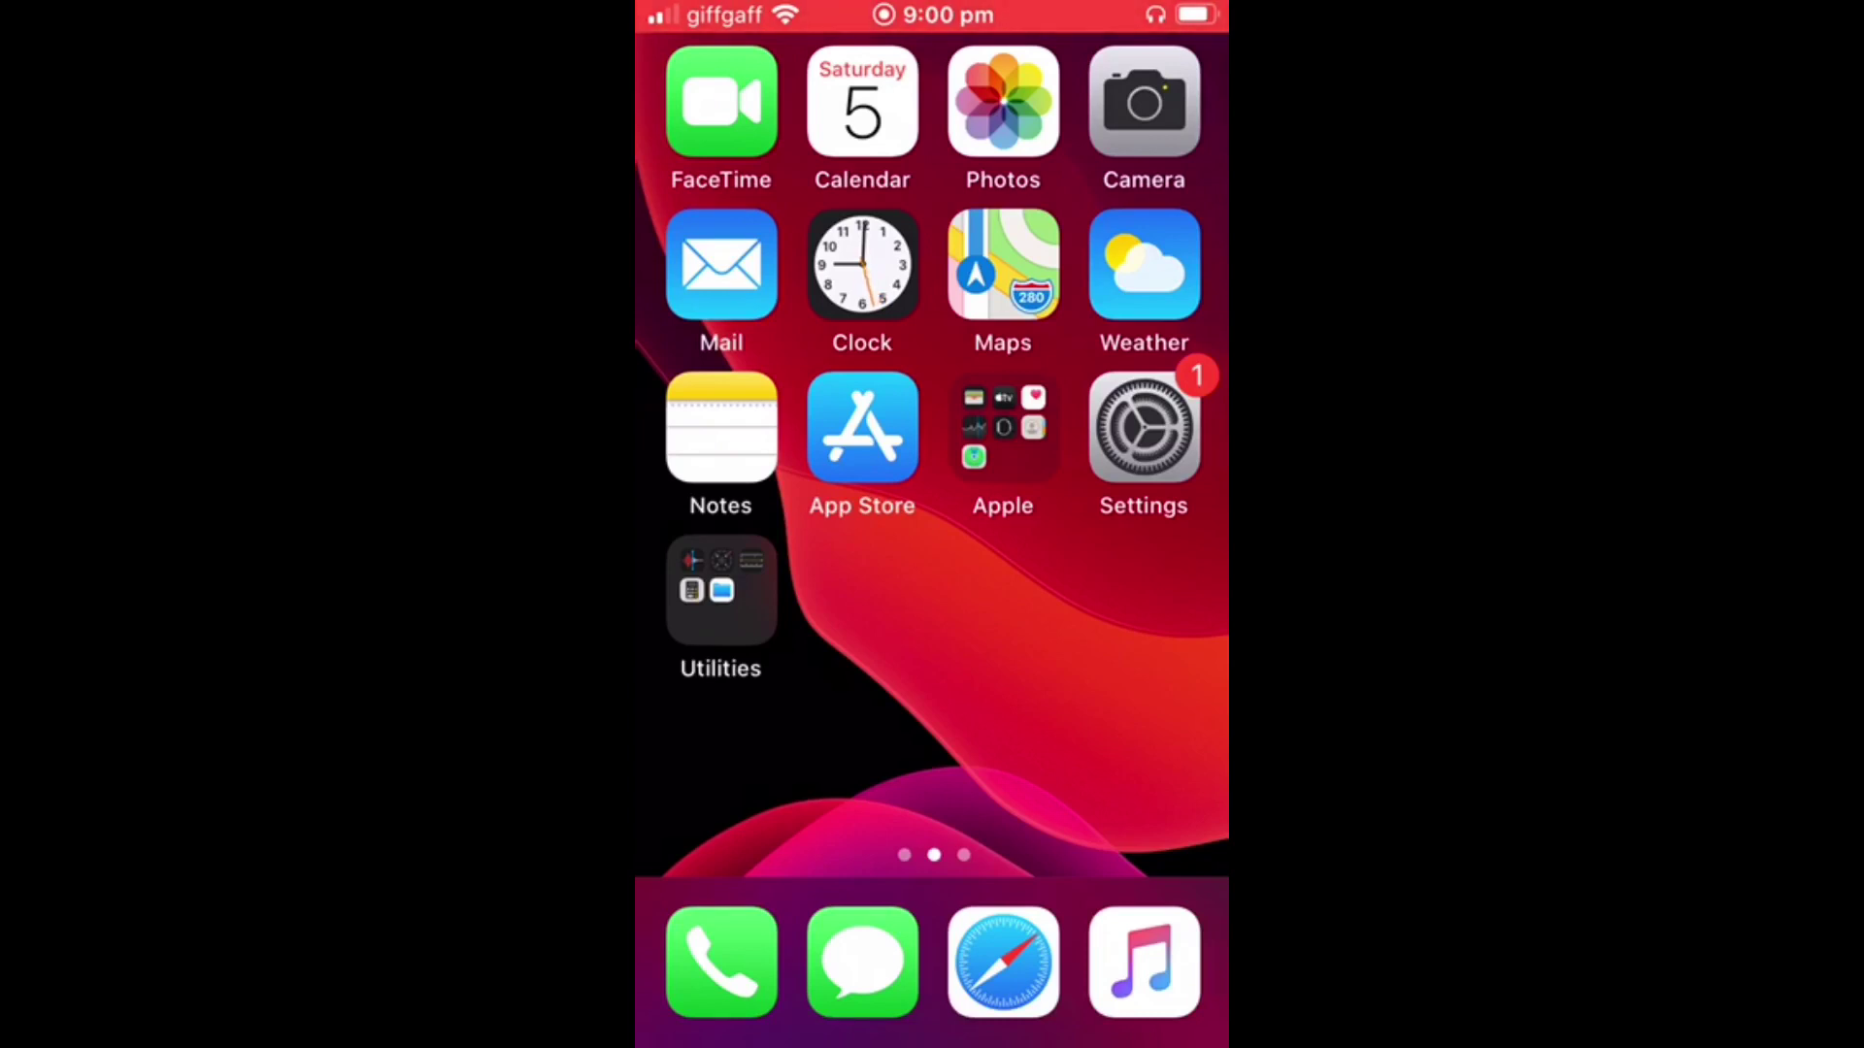
Step: Check Settings > General > About, confirming iOS 13.4.1 on the iPhone SE
left_click(1142, 430)
left_click(728, 72)
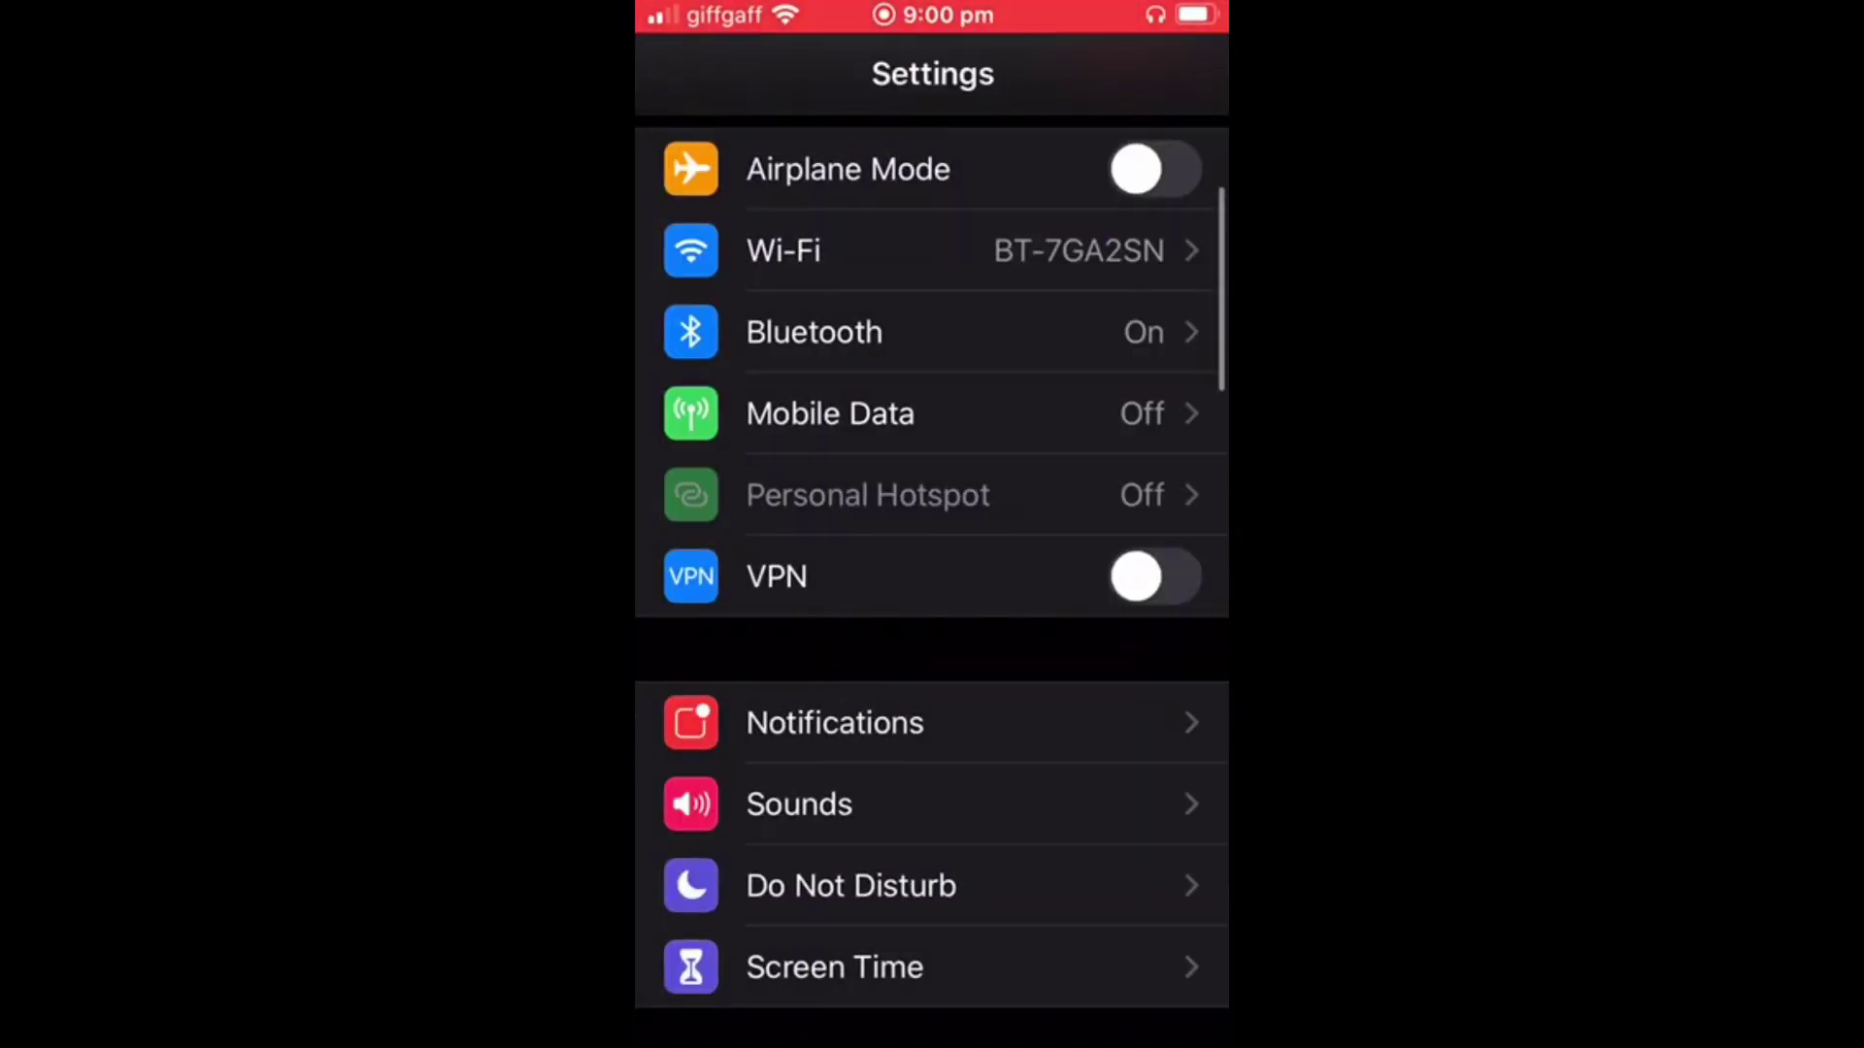
scroll(933, 582, "down", 5)
left_click(802, 712)
left_click(709, 221)
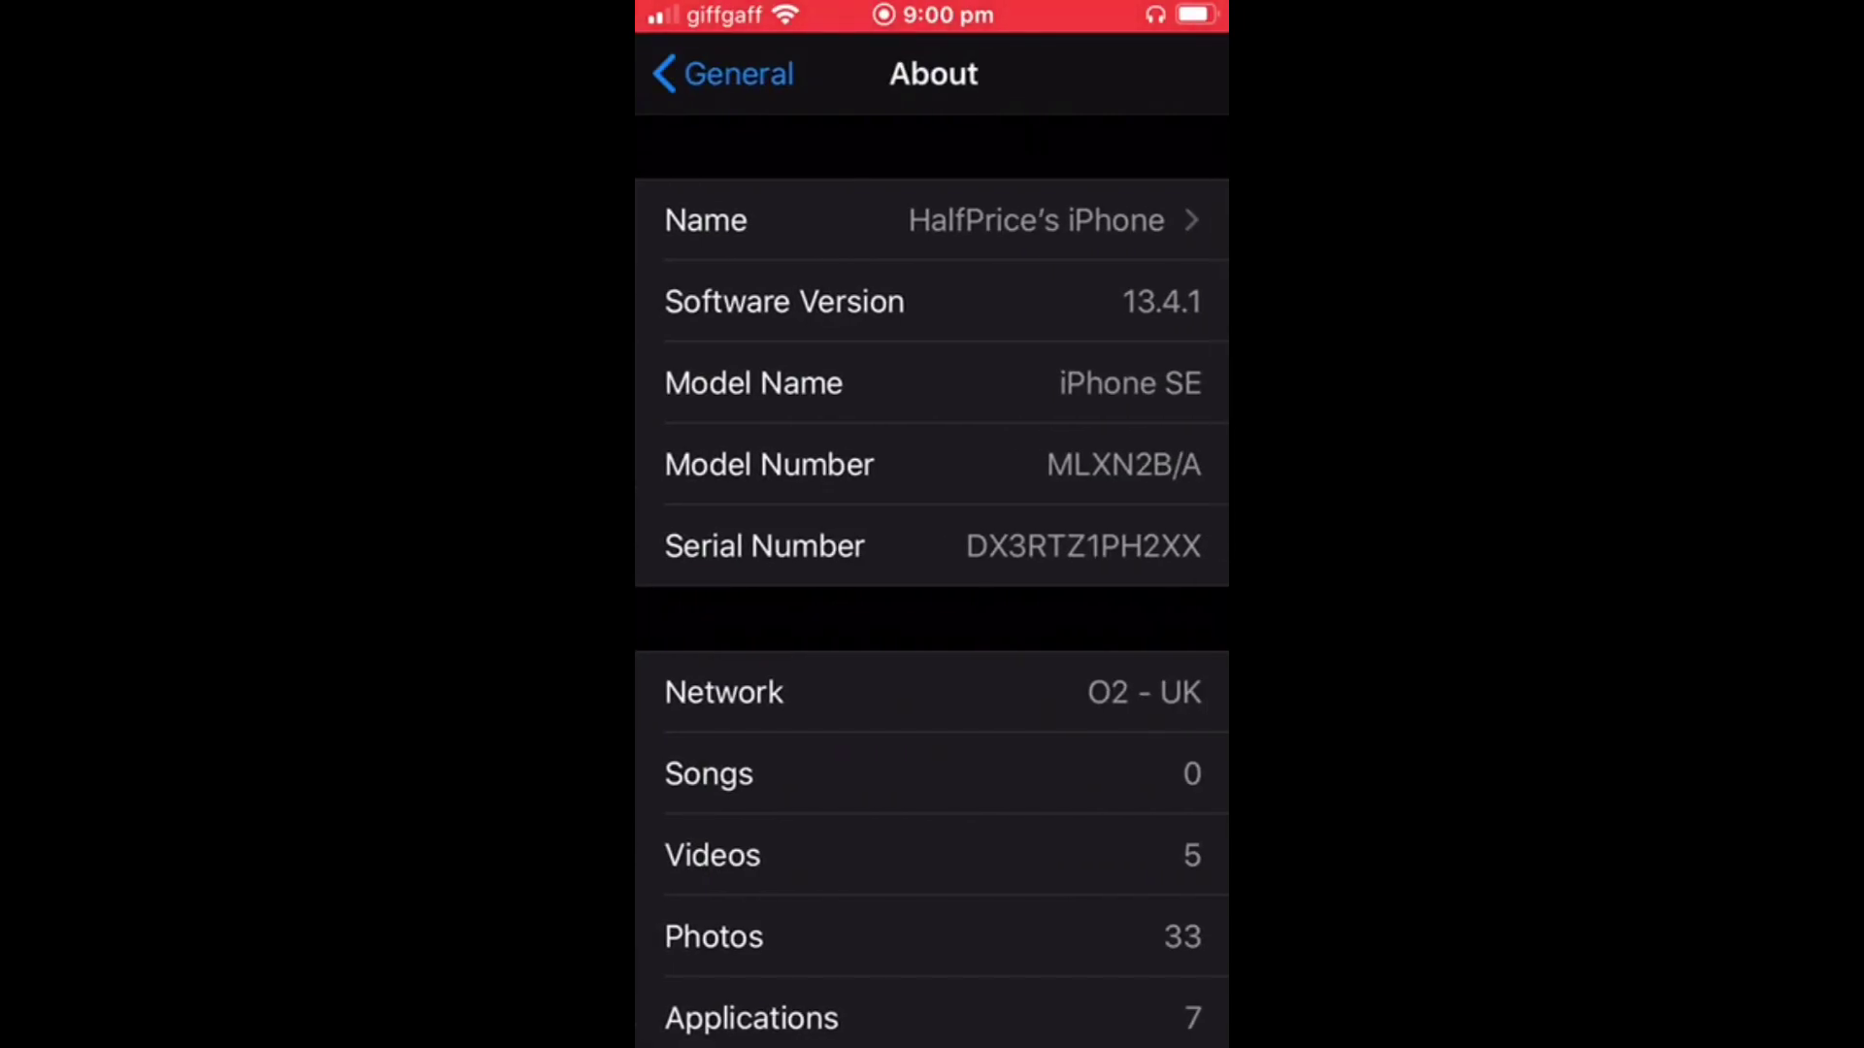
Step: Return to the main Settings list and go into the Wi-Fi settings
left_click(724, 75)
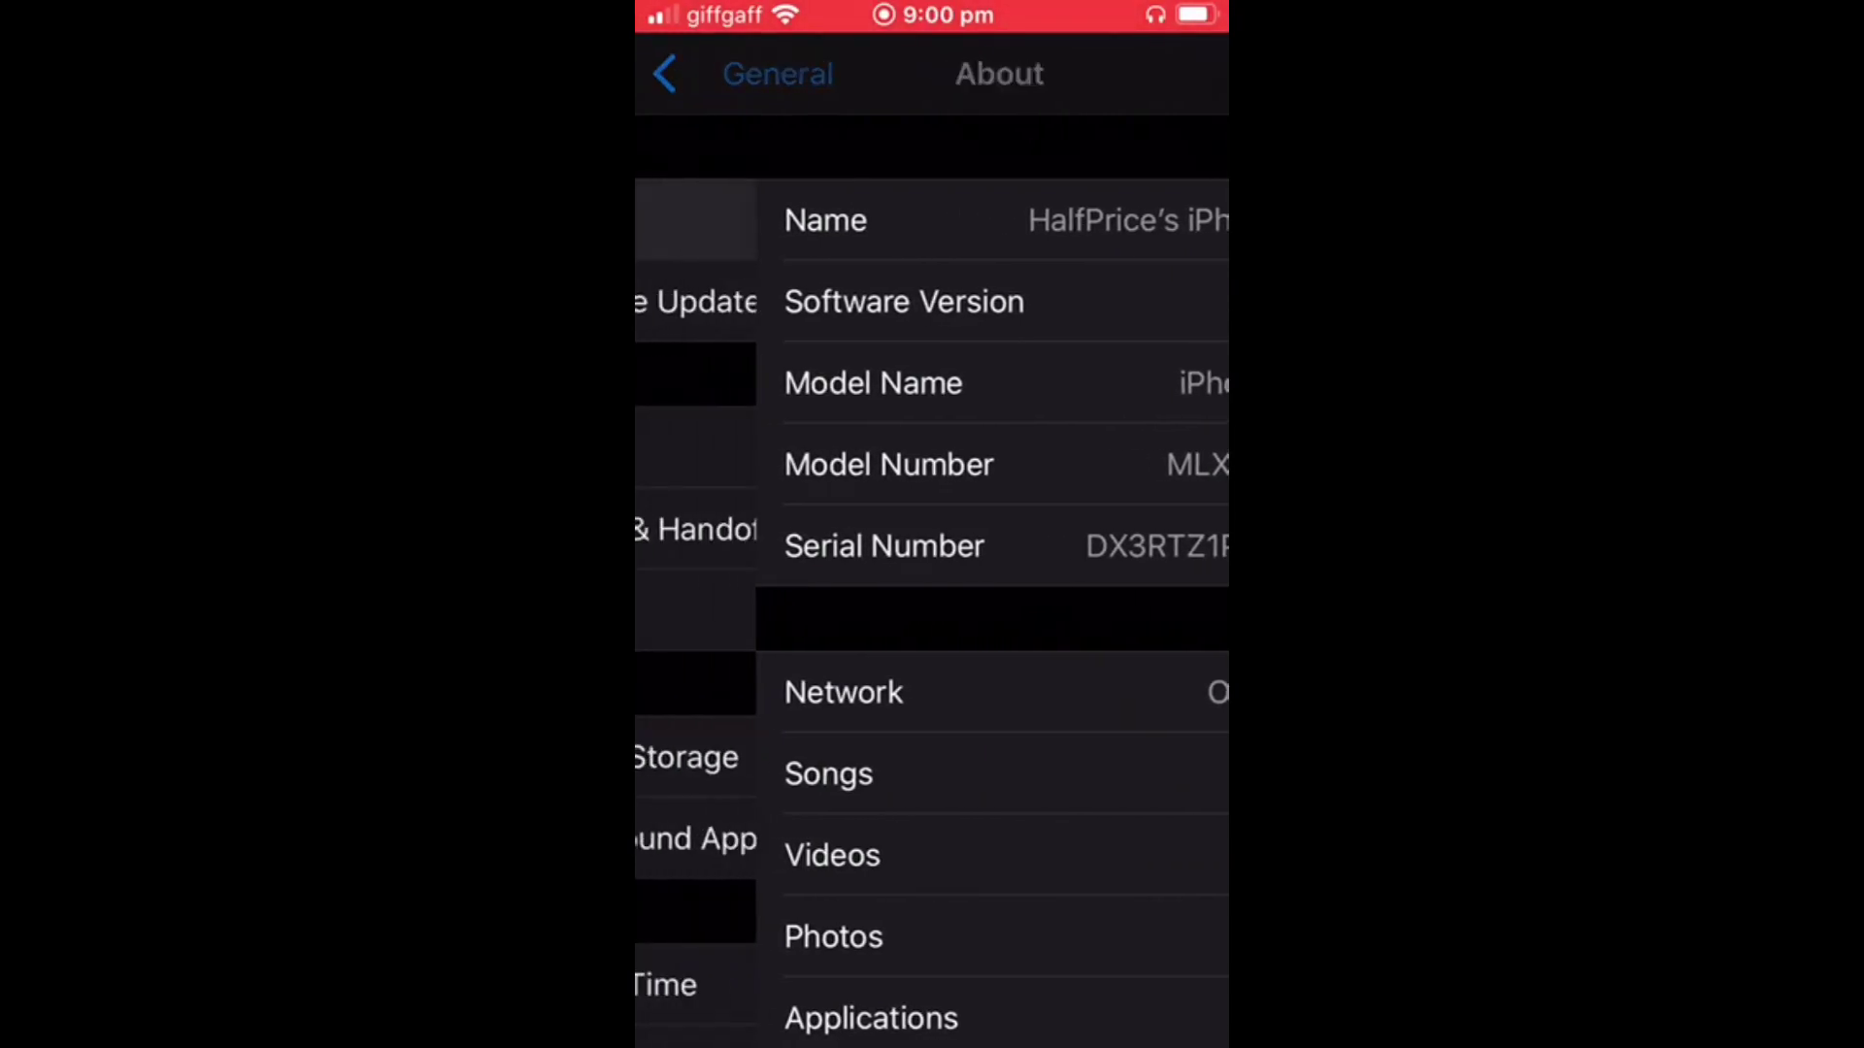
left_click(723, 75)
scroll(932, 583, "up", 5)
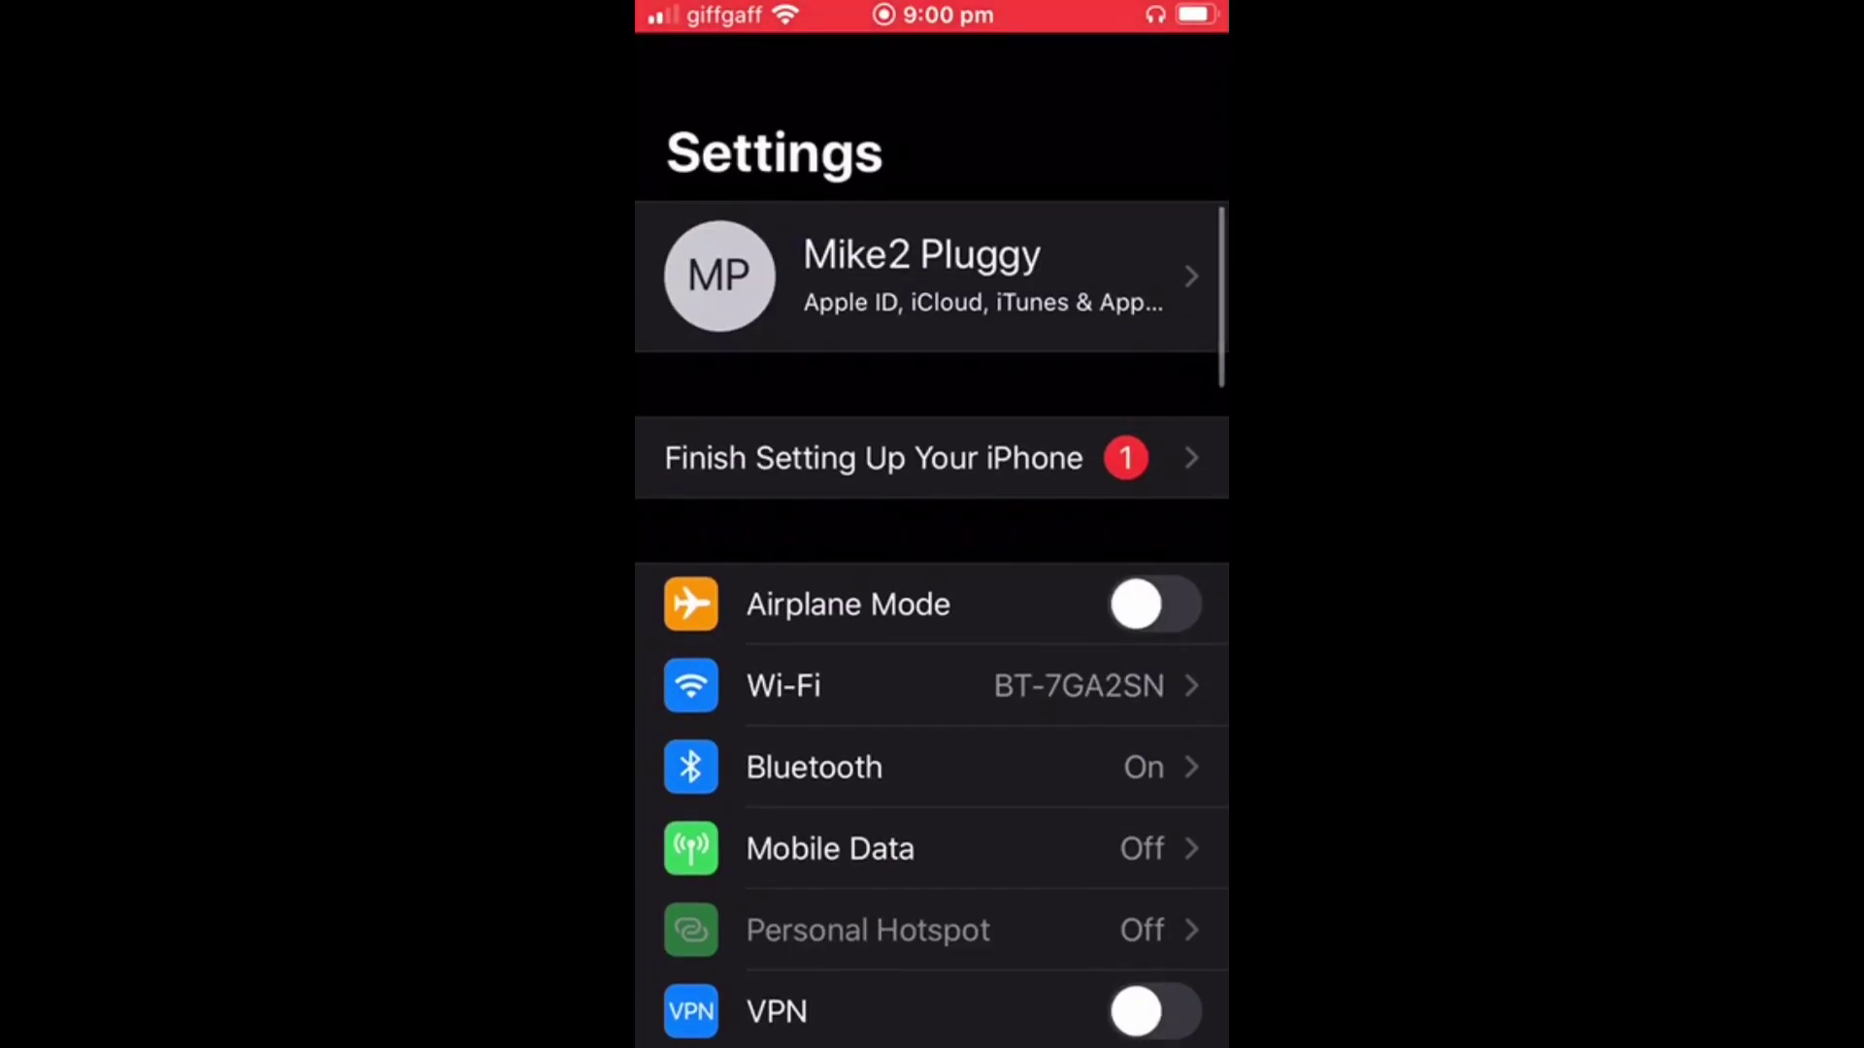
scroll(933, 584, "down", 1)
left_click(786, 509)
Step: Show the BT-7GA2SN network's details and its Configure Proxy page
left_click(1181, 306)
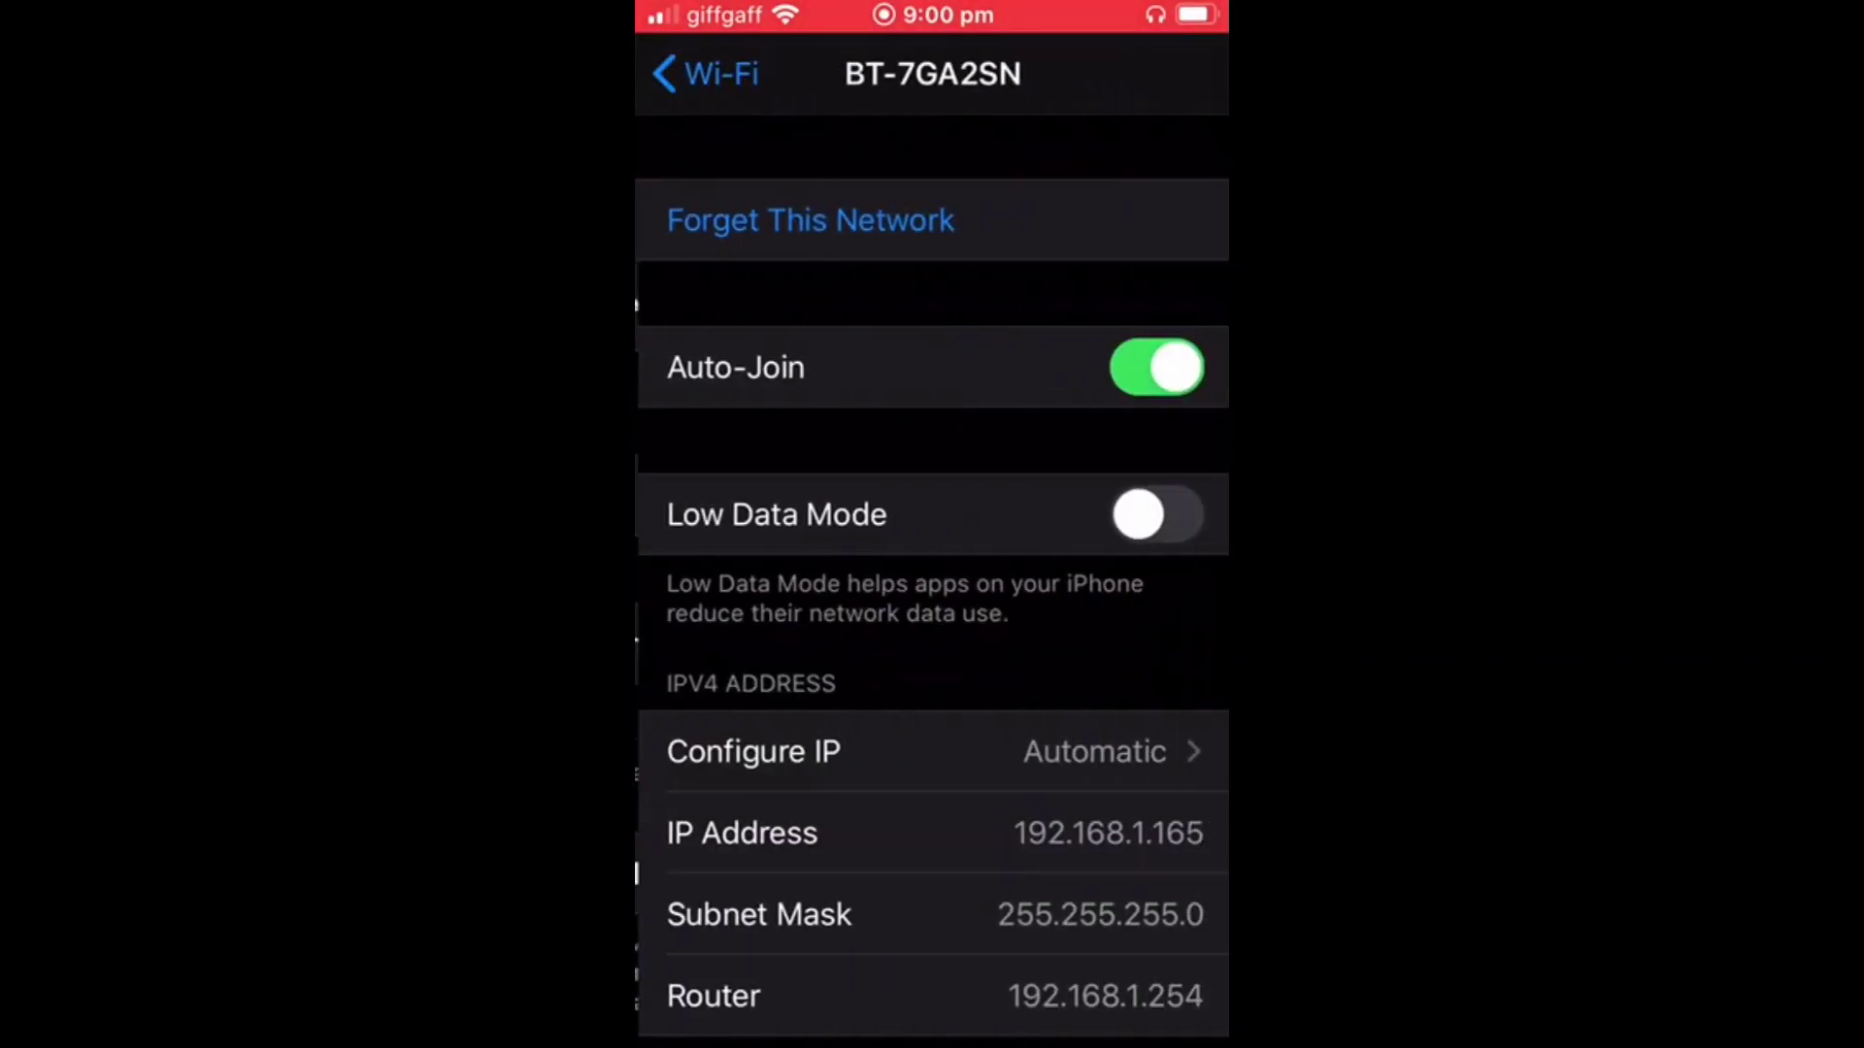
scroll(933, 582, "down", 1)
scroll(932, 584, "down", 5)
scroll(932, 583, "down", 3)
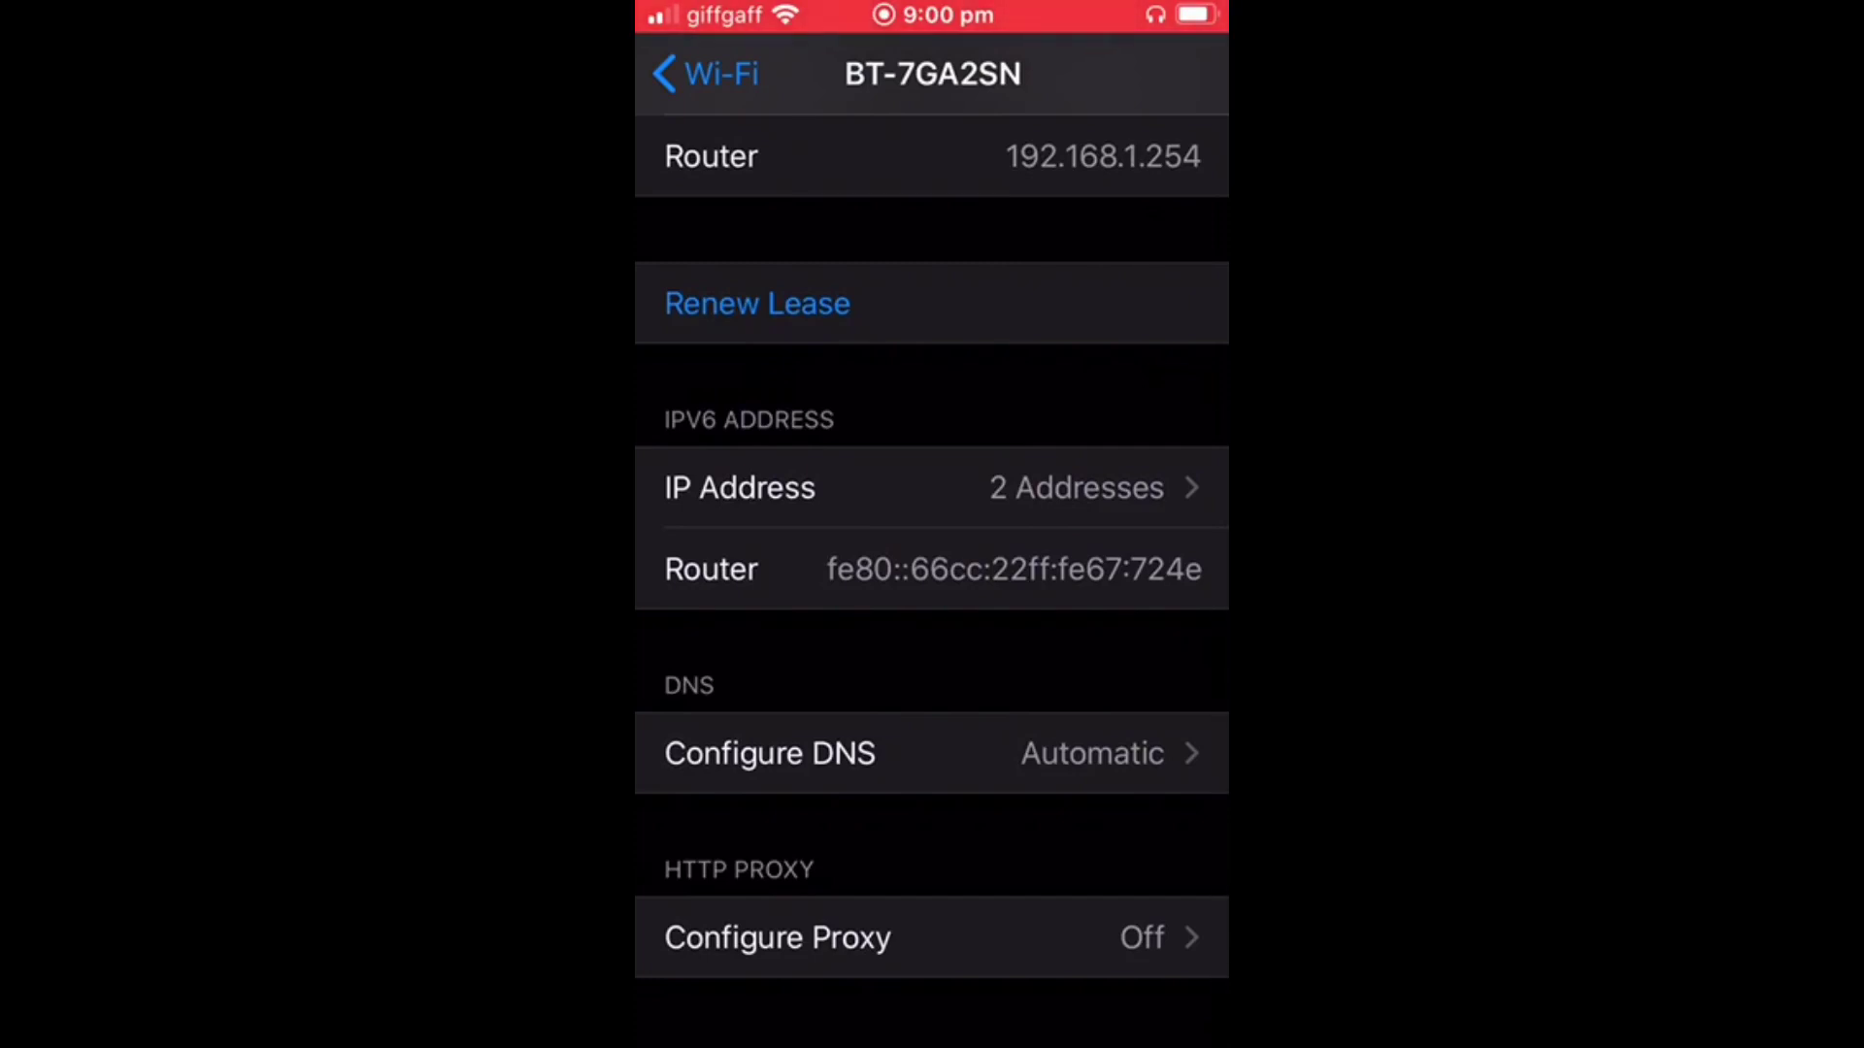
left_click(932, 937)
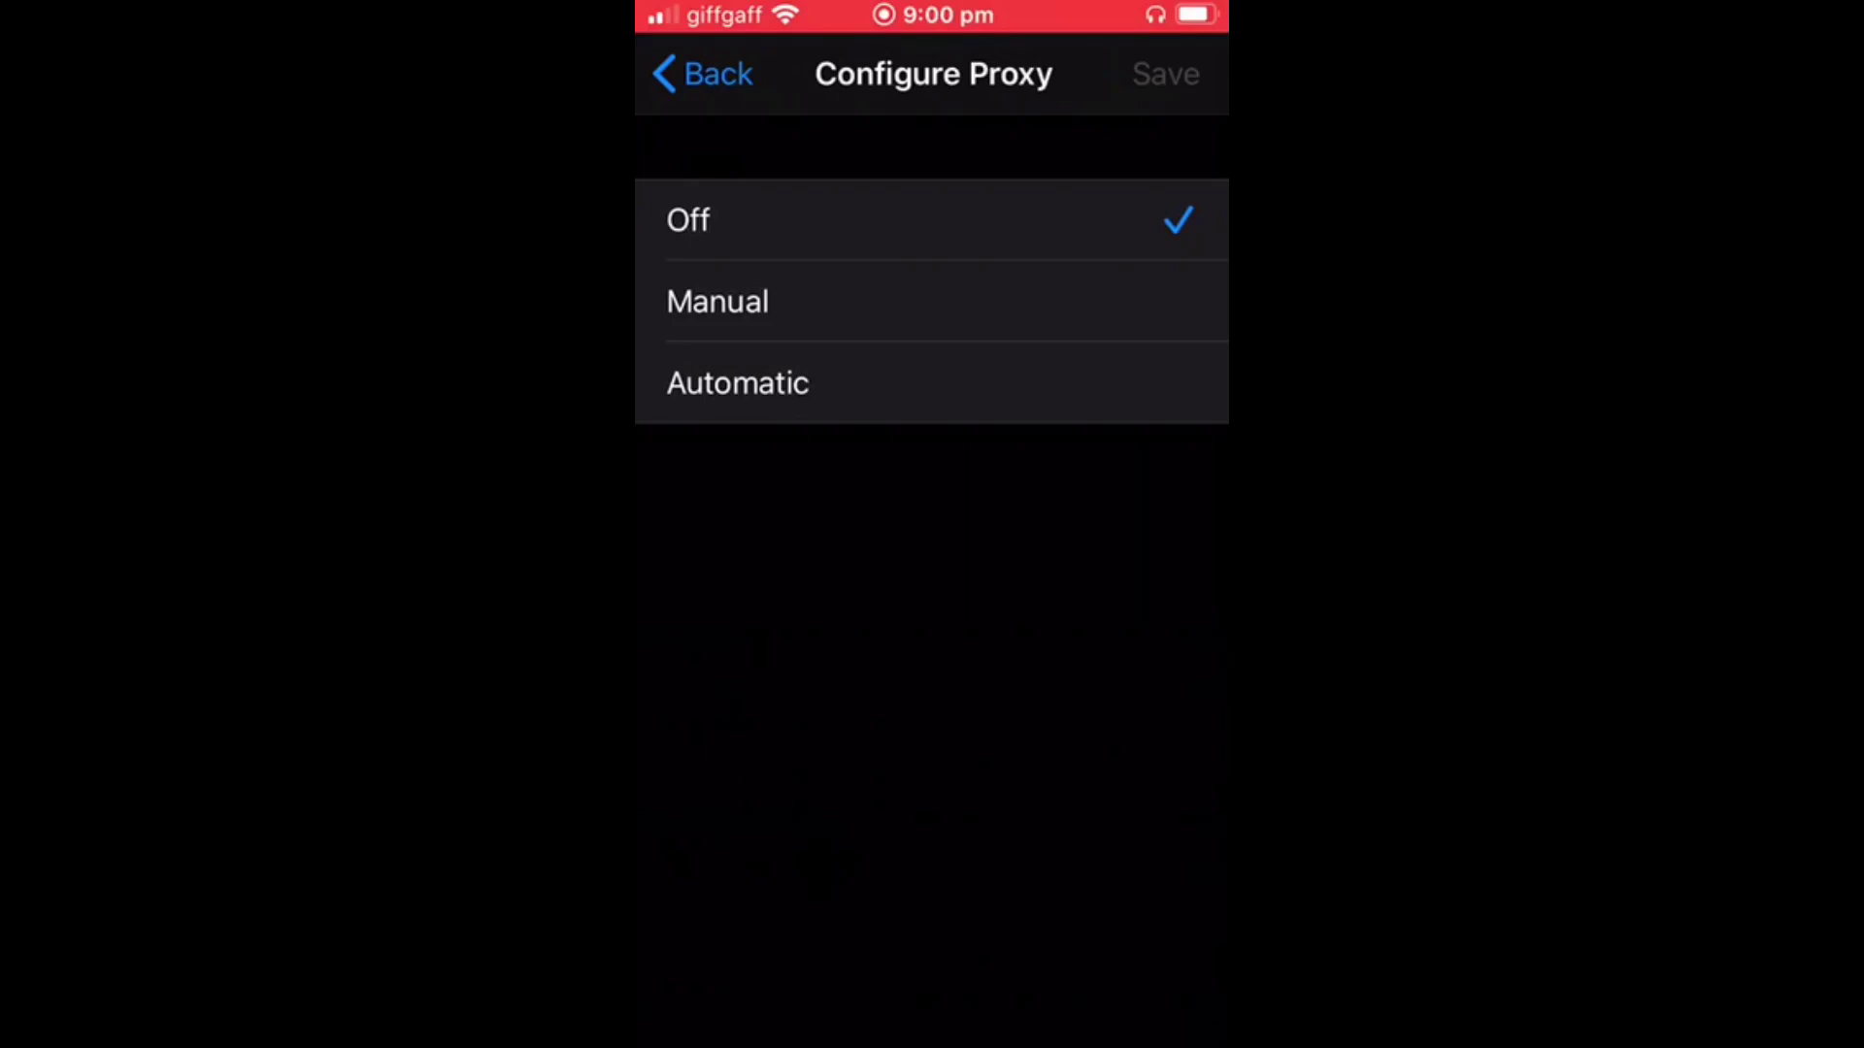
left_click(736, 384)
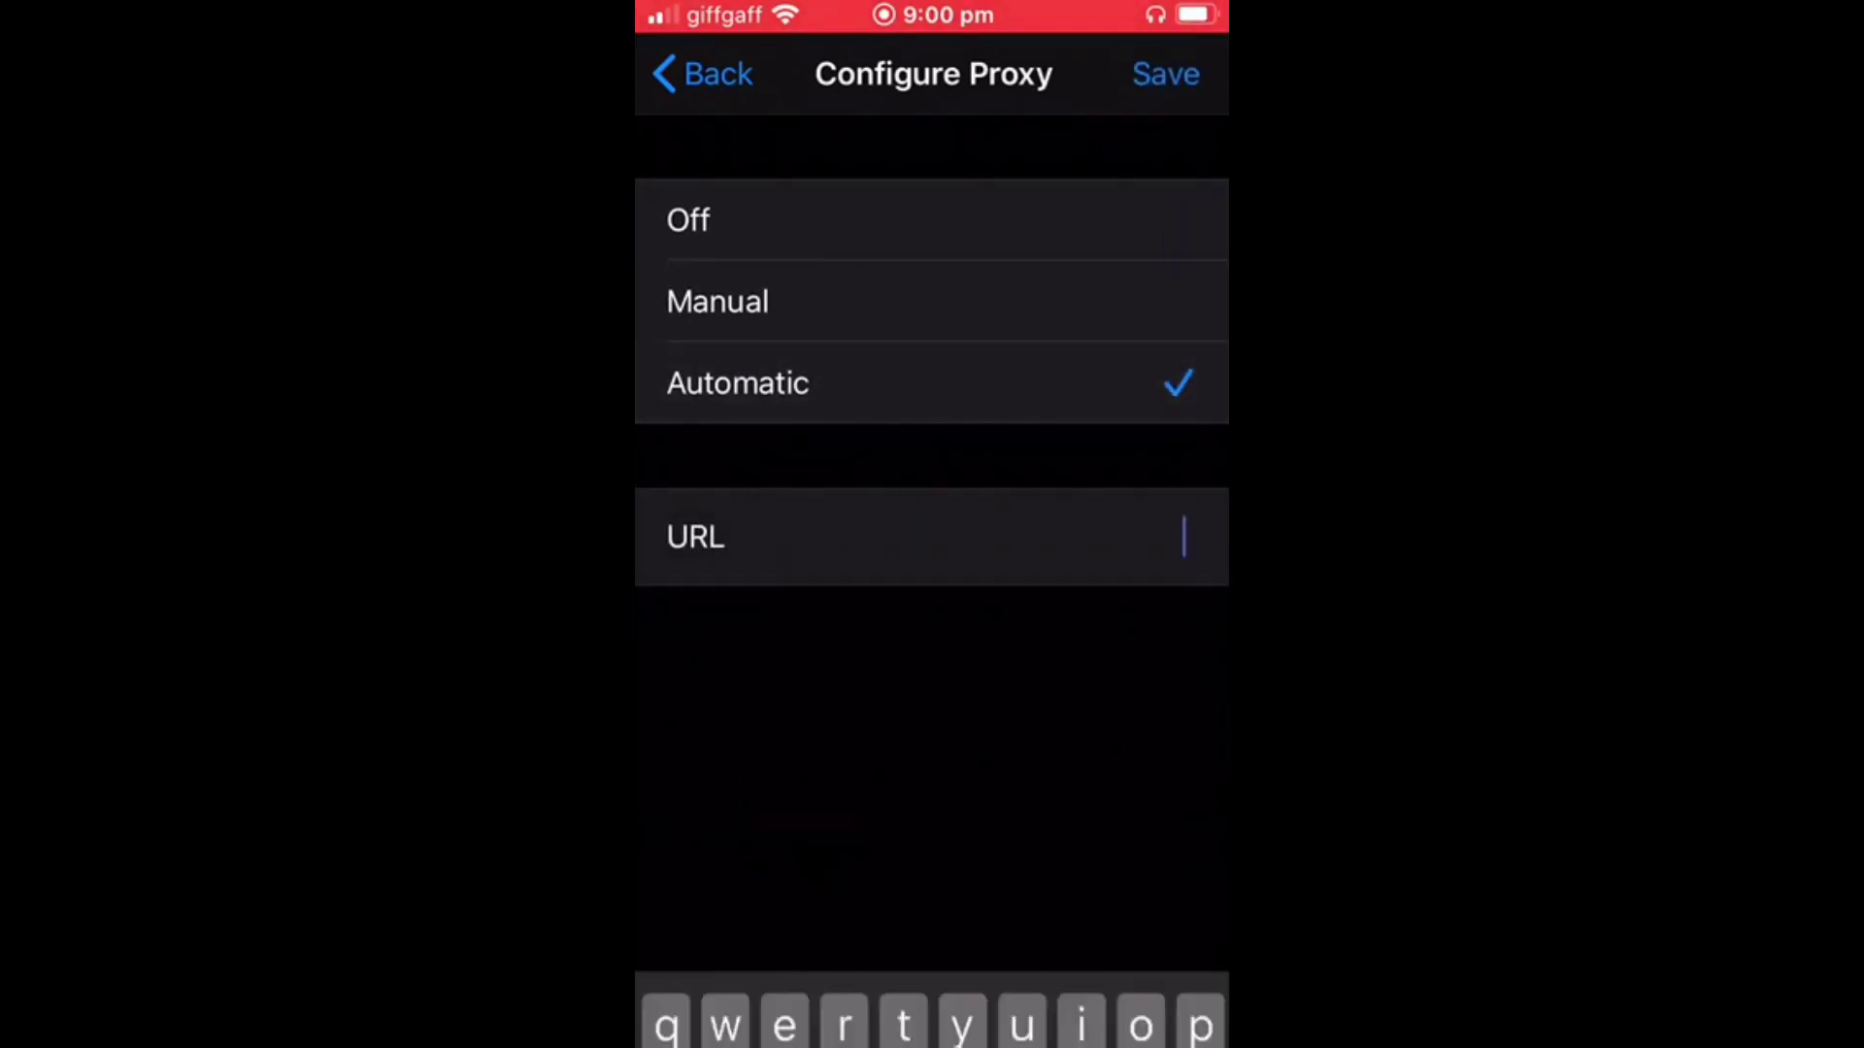
type("htt")
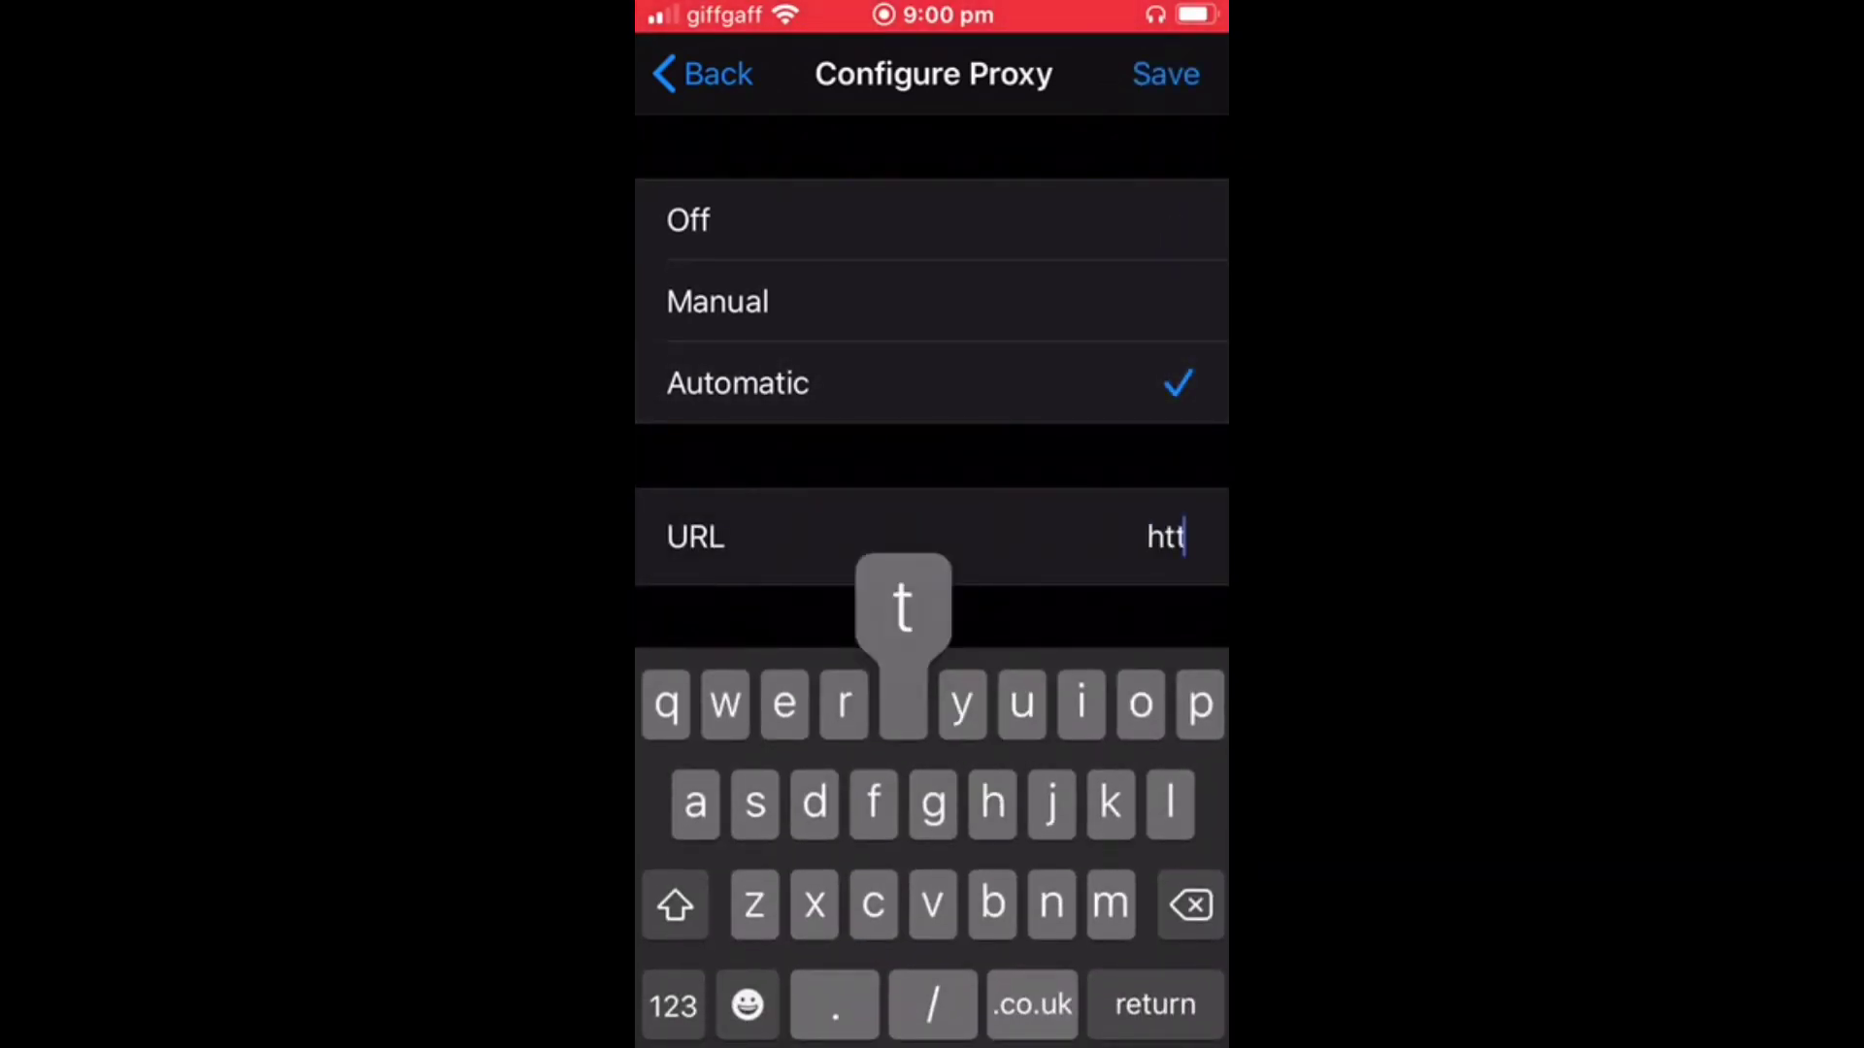
type("p")
left_click(673, 1006)
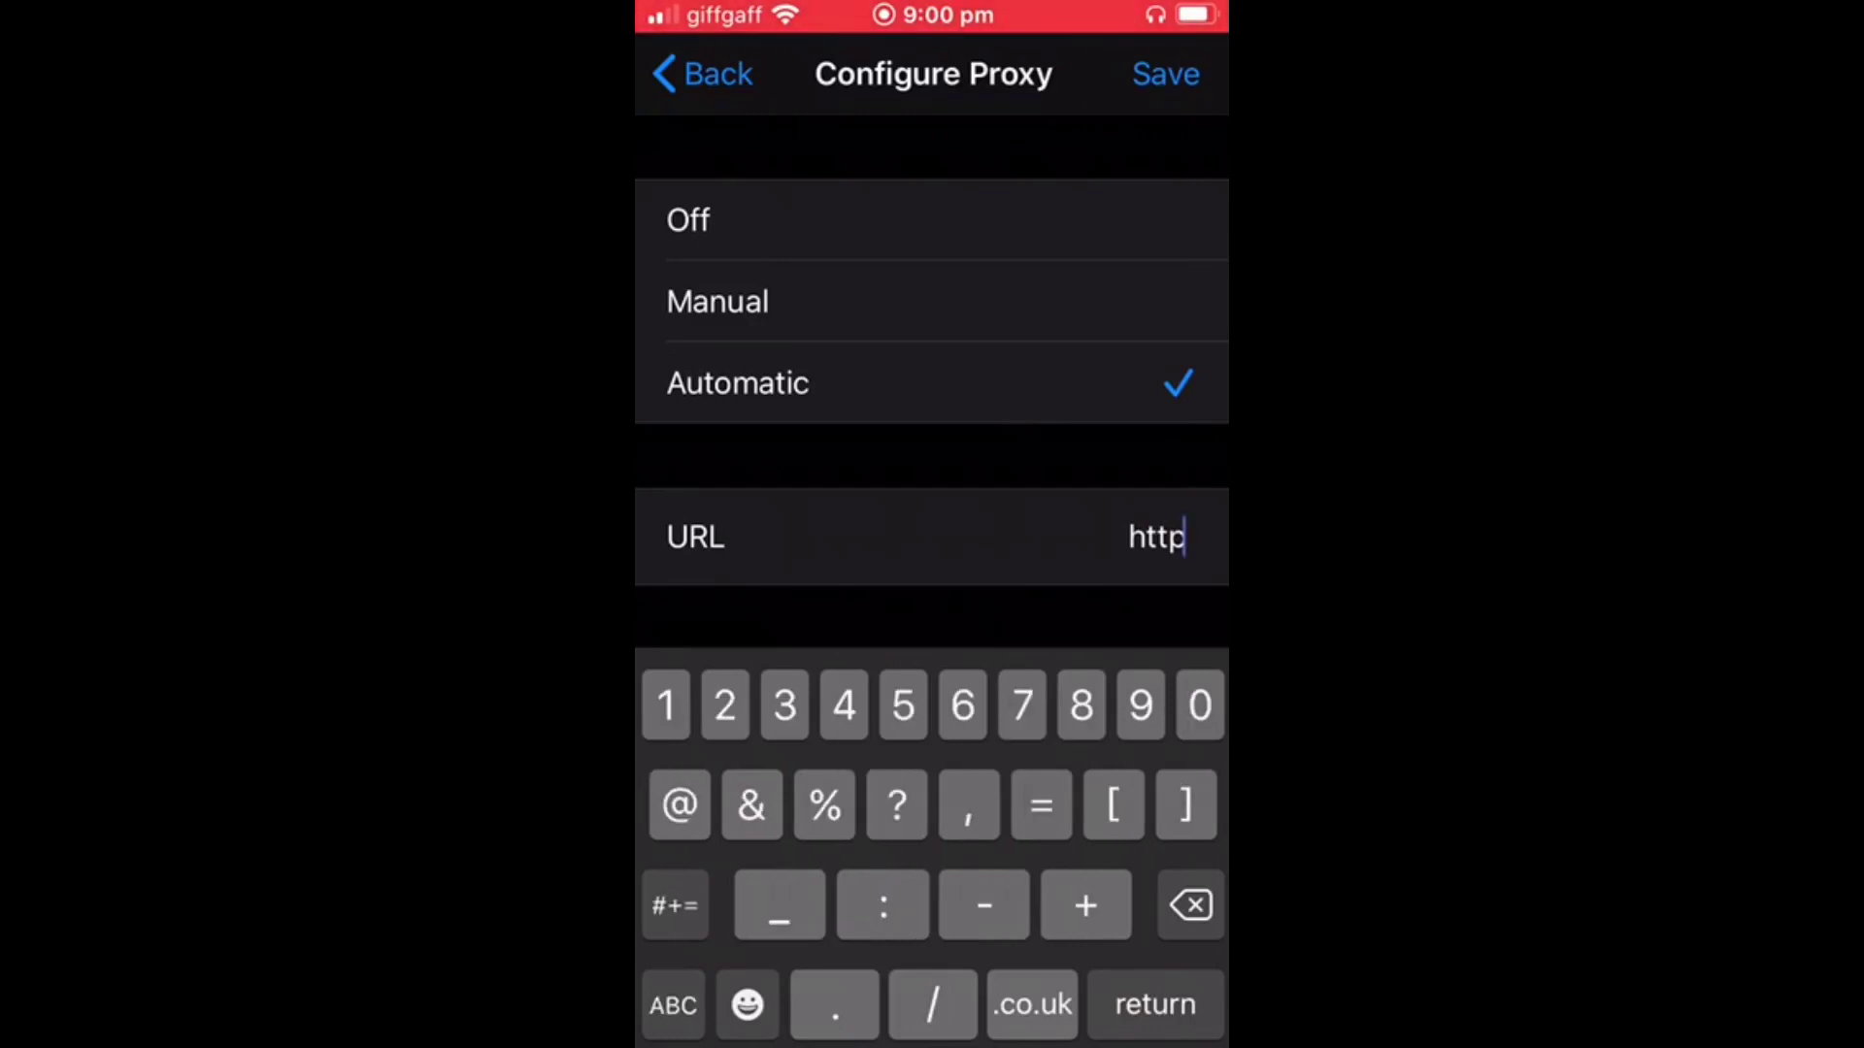
type(":/")
type("/")
left_click(673, 1005)
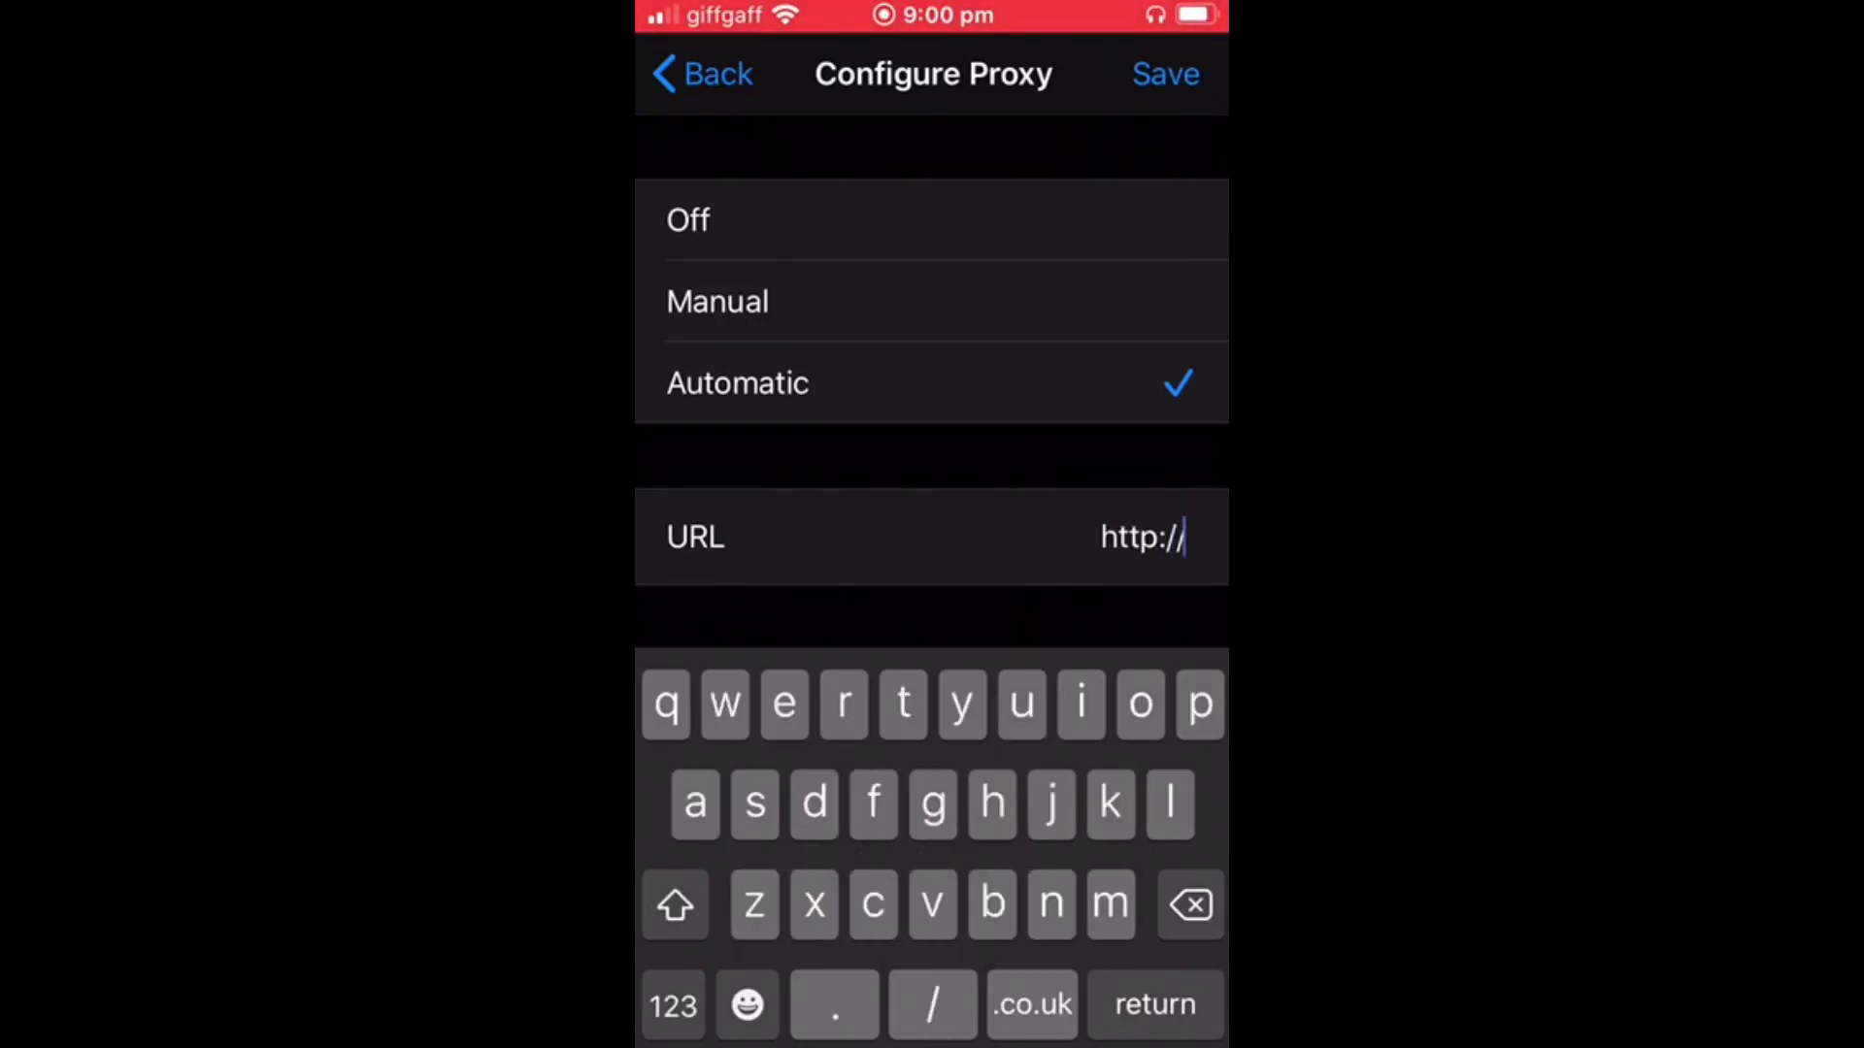
type("ffapple")
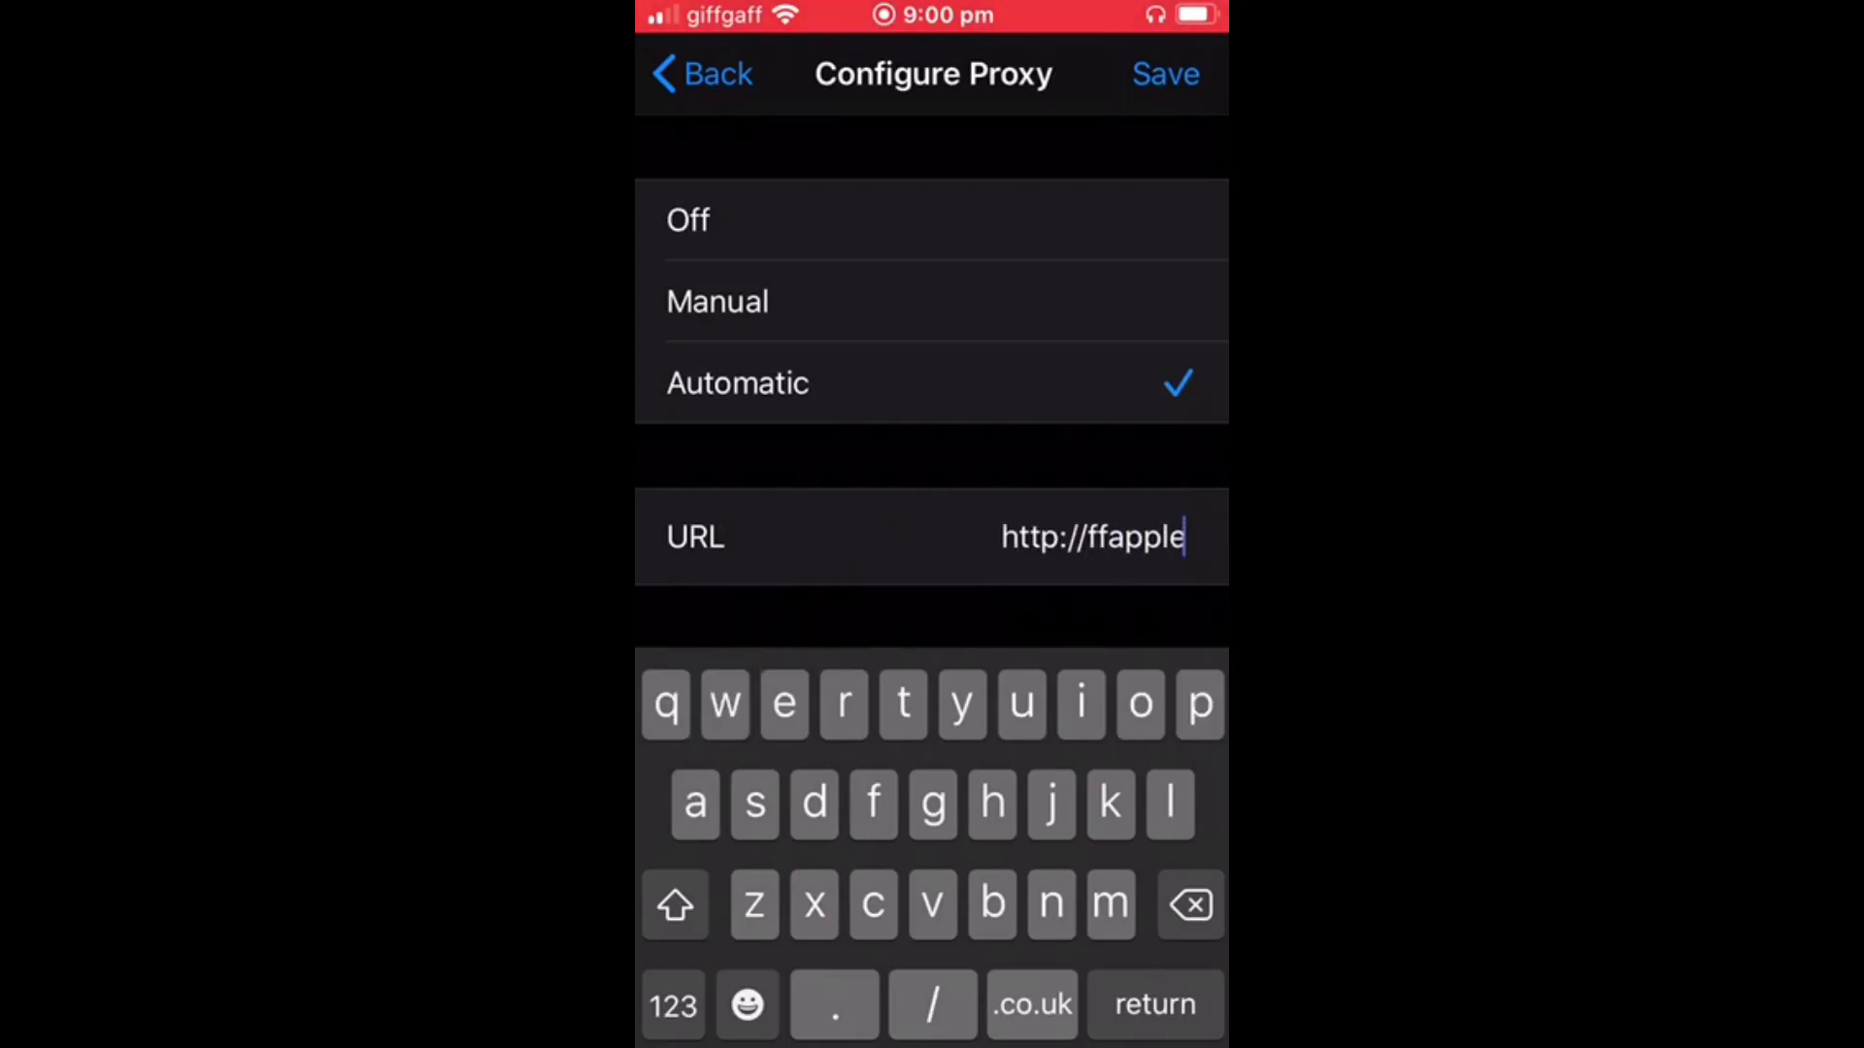
key("BackSpace")
key("BackSpace")
type("le.co.u")
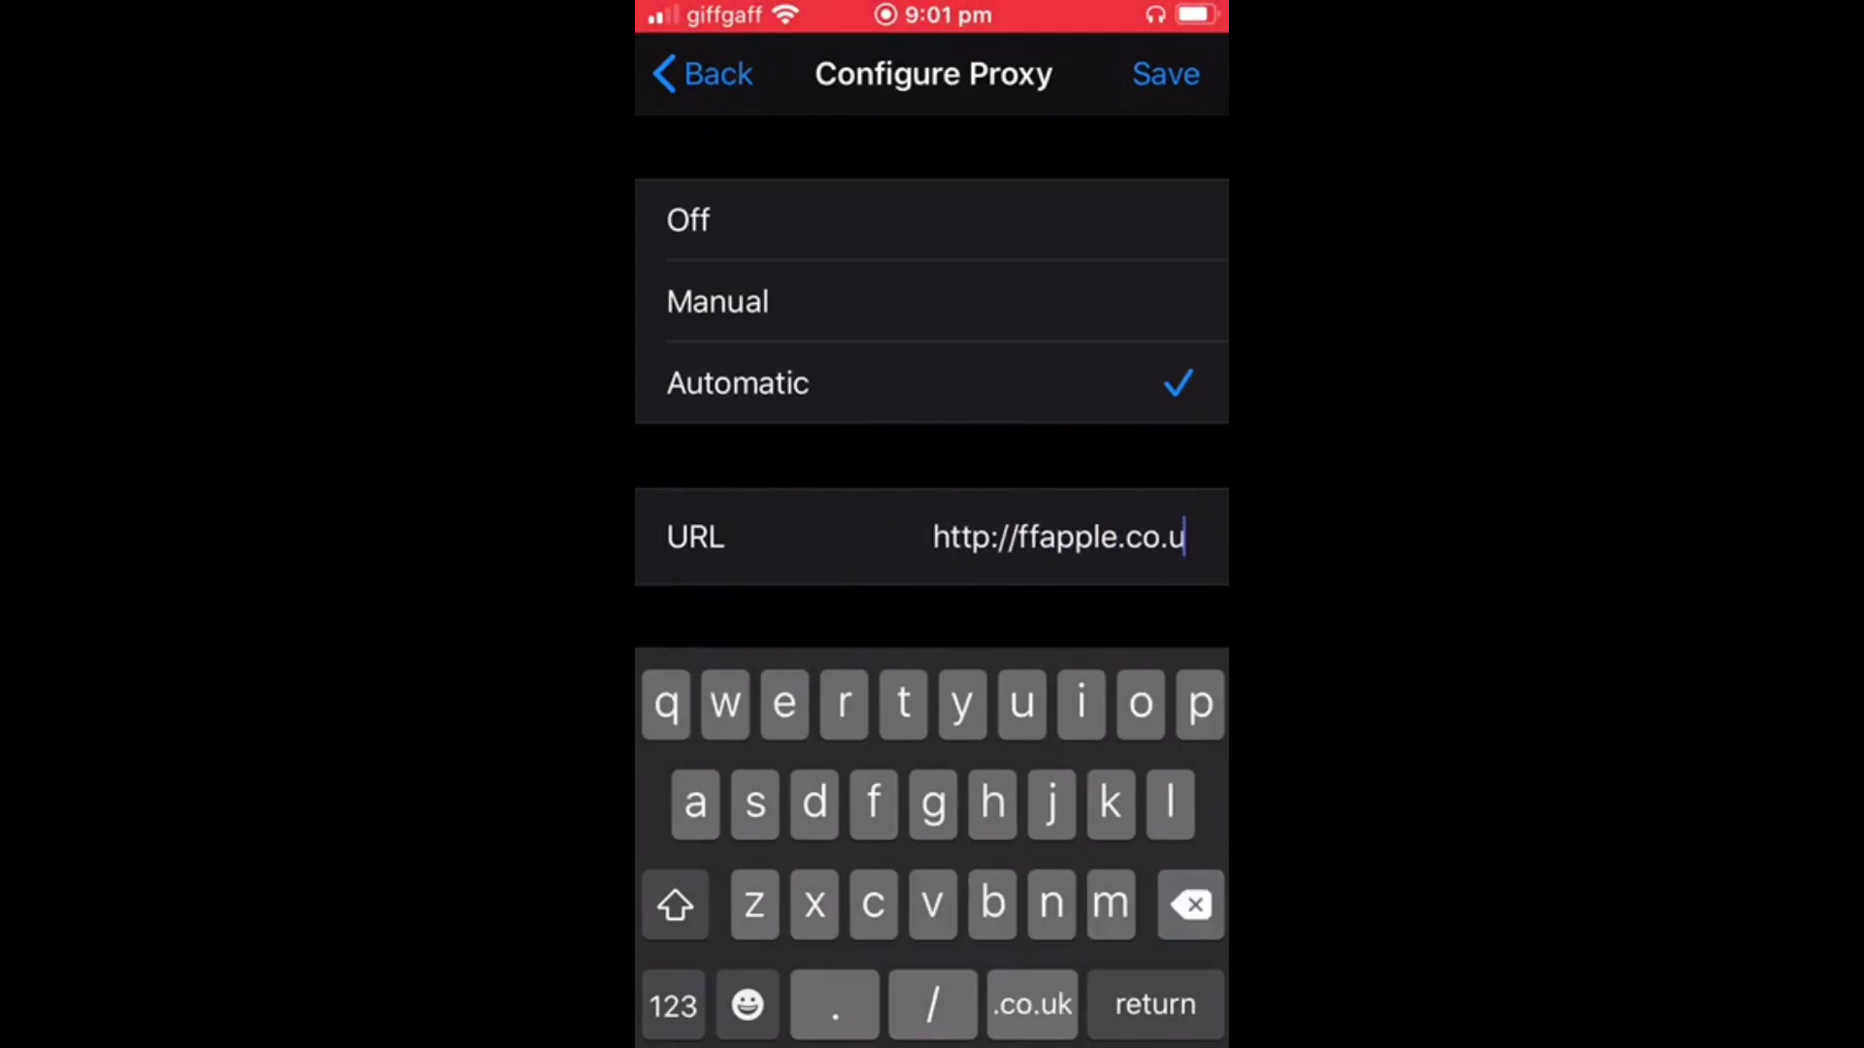
key("BackSpace")
key("BackSpace")
type("m")
left_click(1165, 73)
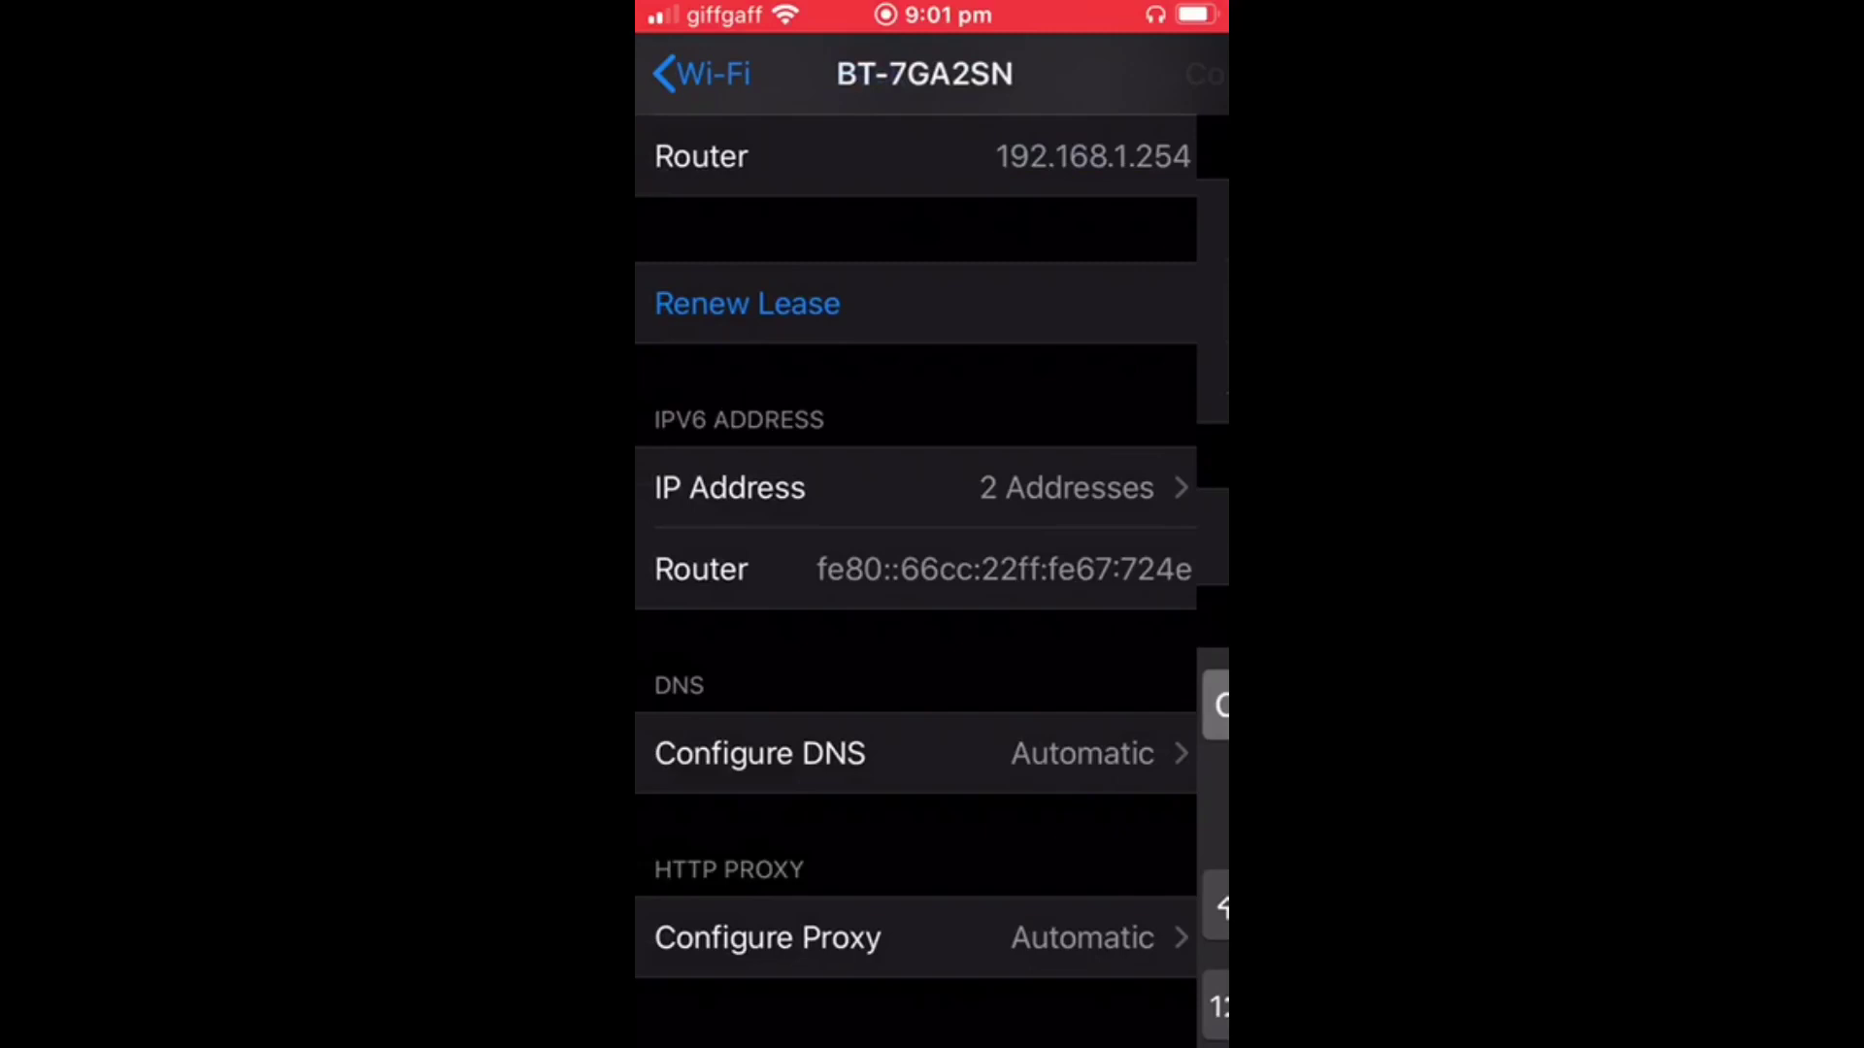
Step: Leave the Wi-Fi network list and return to the home screen
left_click(704, 74)
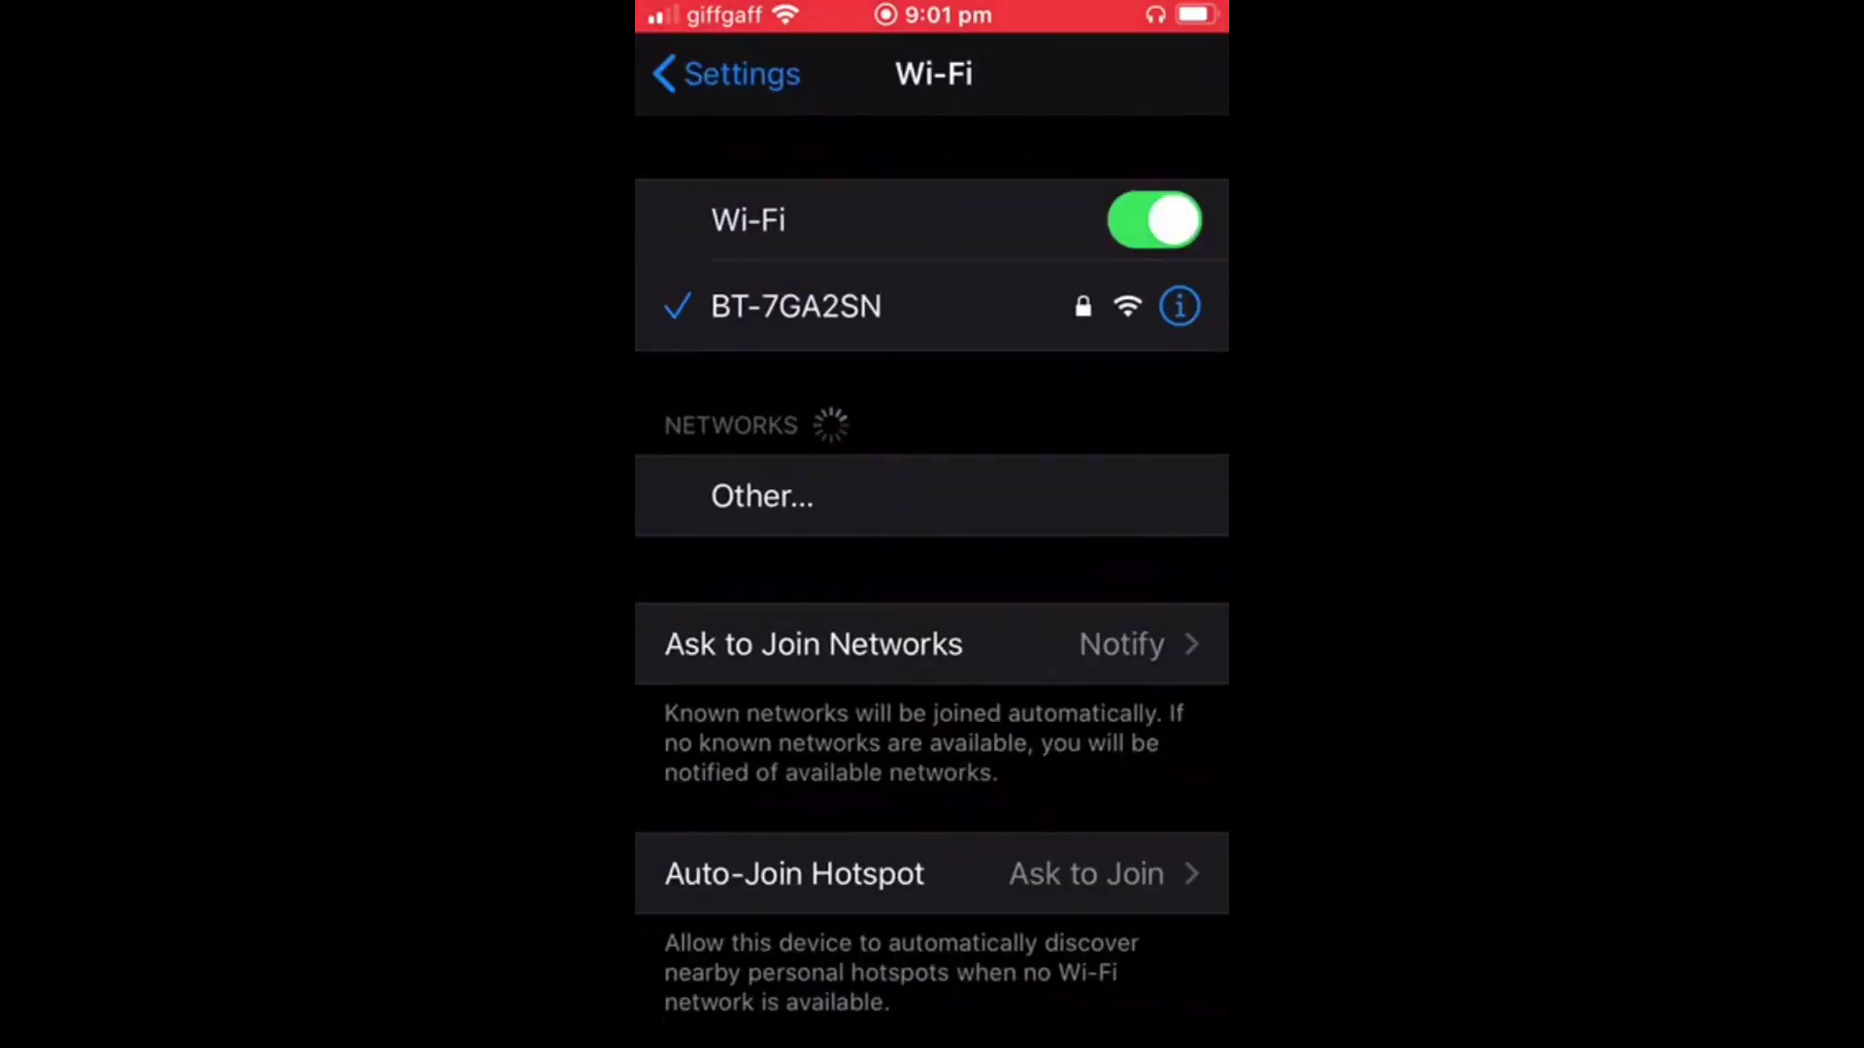
key("super")
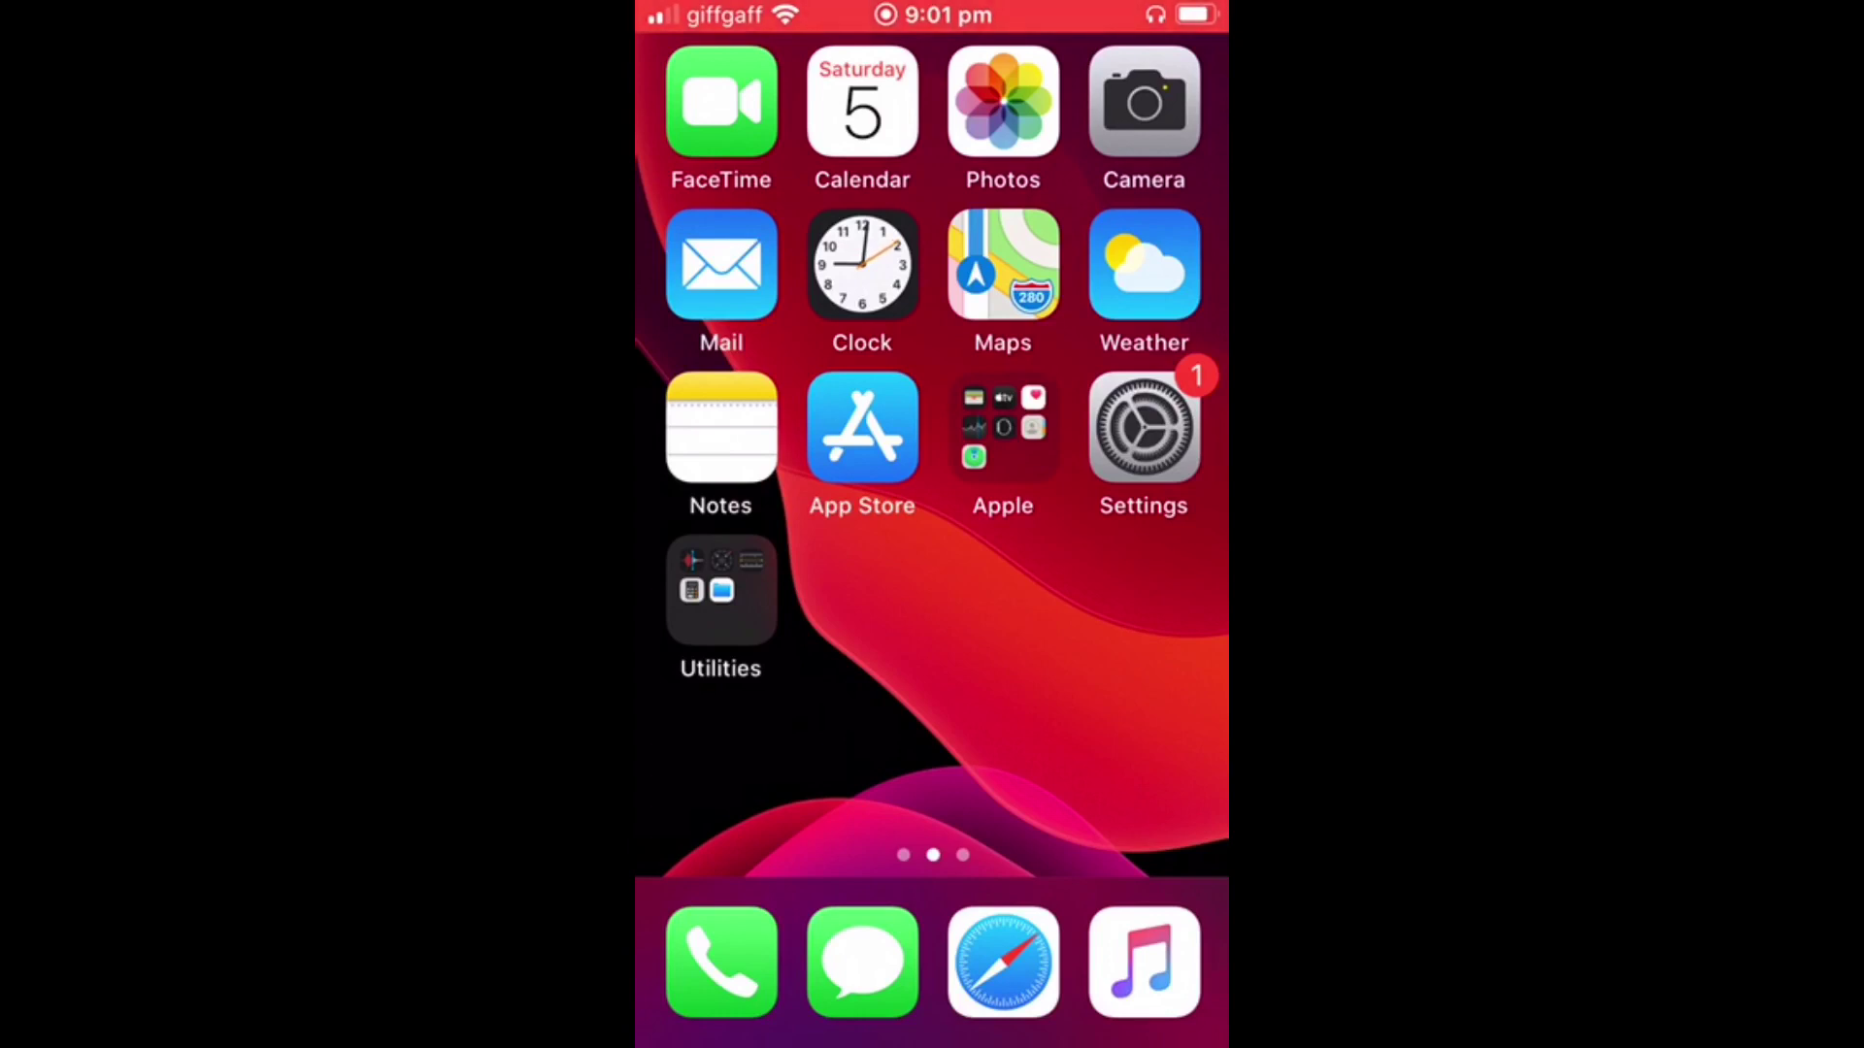
Step: In Safari's kosaurang.tk installer page, expand the Unc0ver 5.3.1 entry to show its versions
left_click(1001, 962)
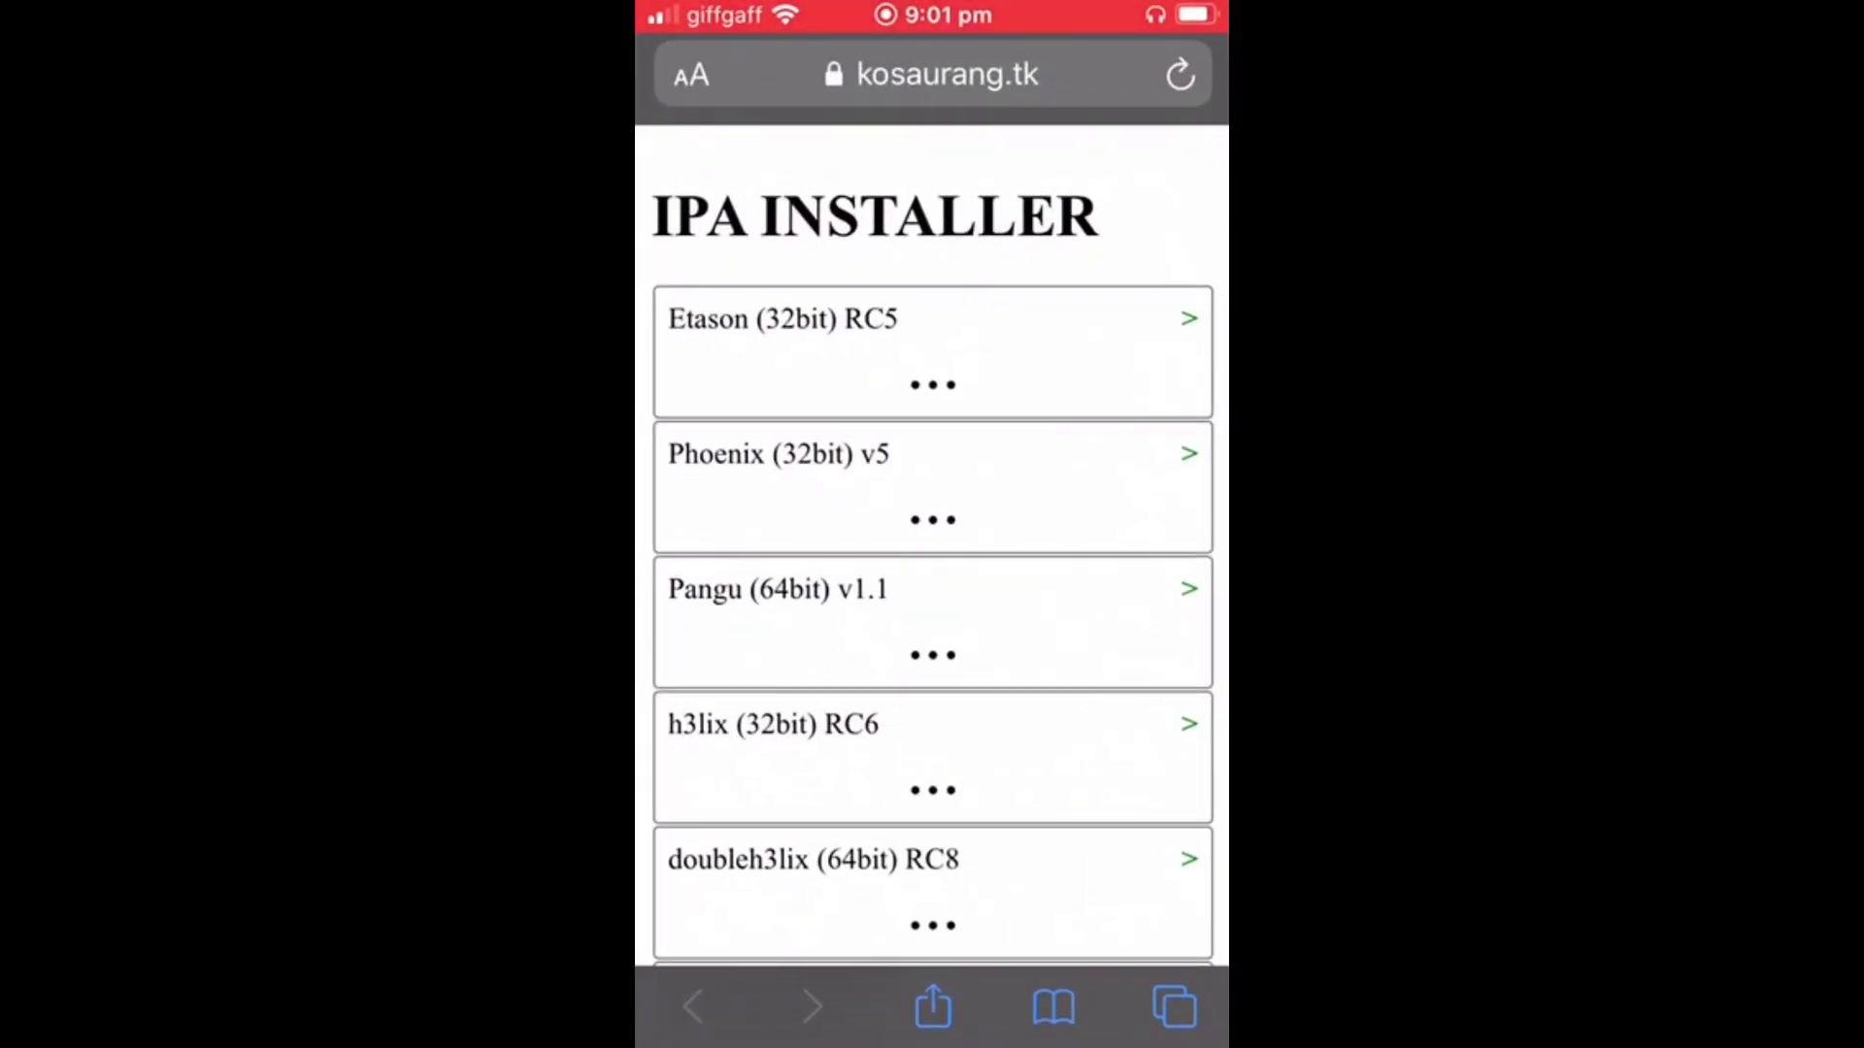
scroll(933, 582, "down", 3)
scroll(932, 583, "down", 5)
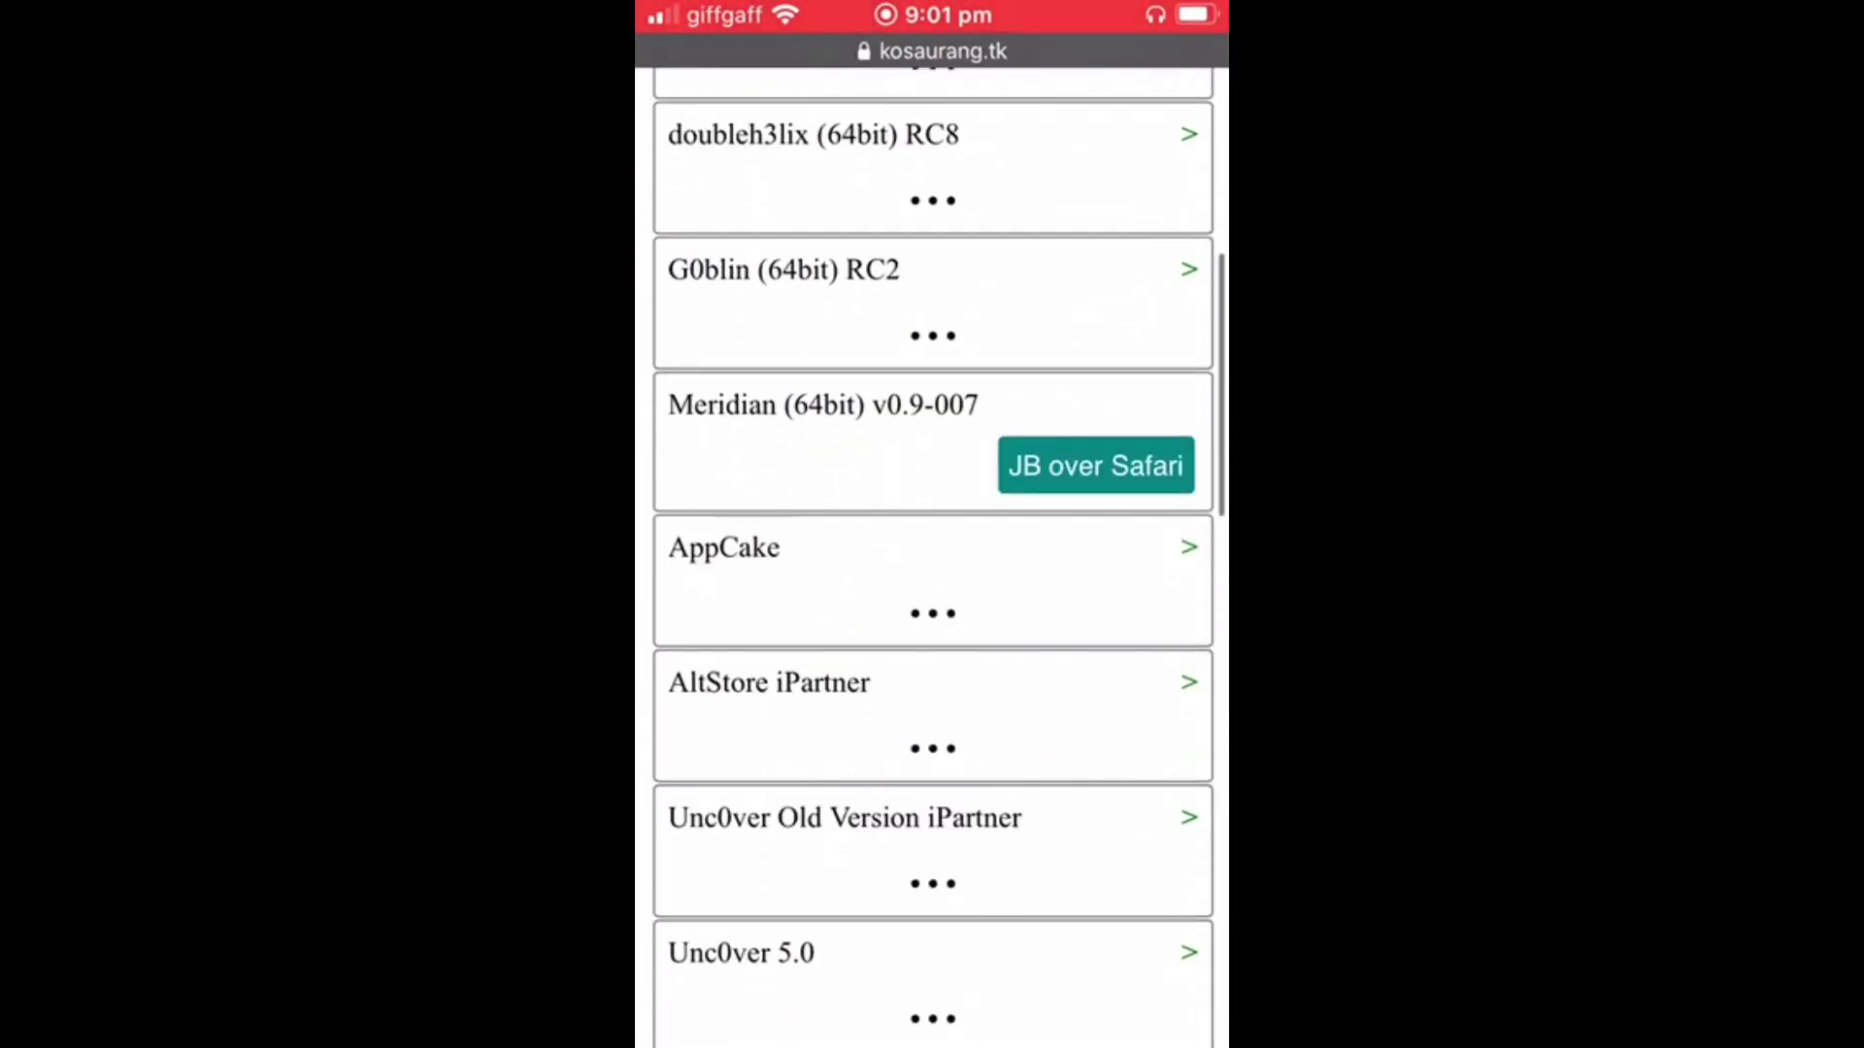
scroll(933, 582, "down", 2)
scroll(932, 583, "down", 1)
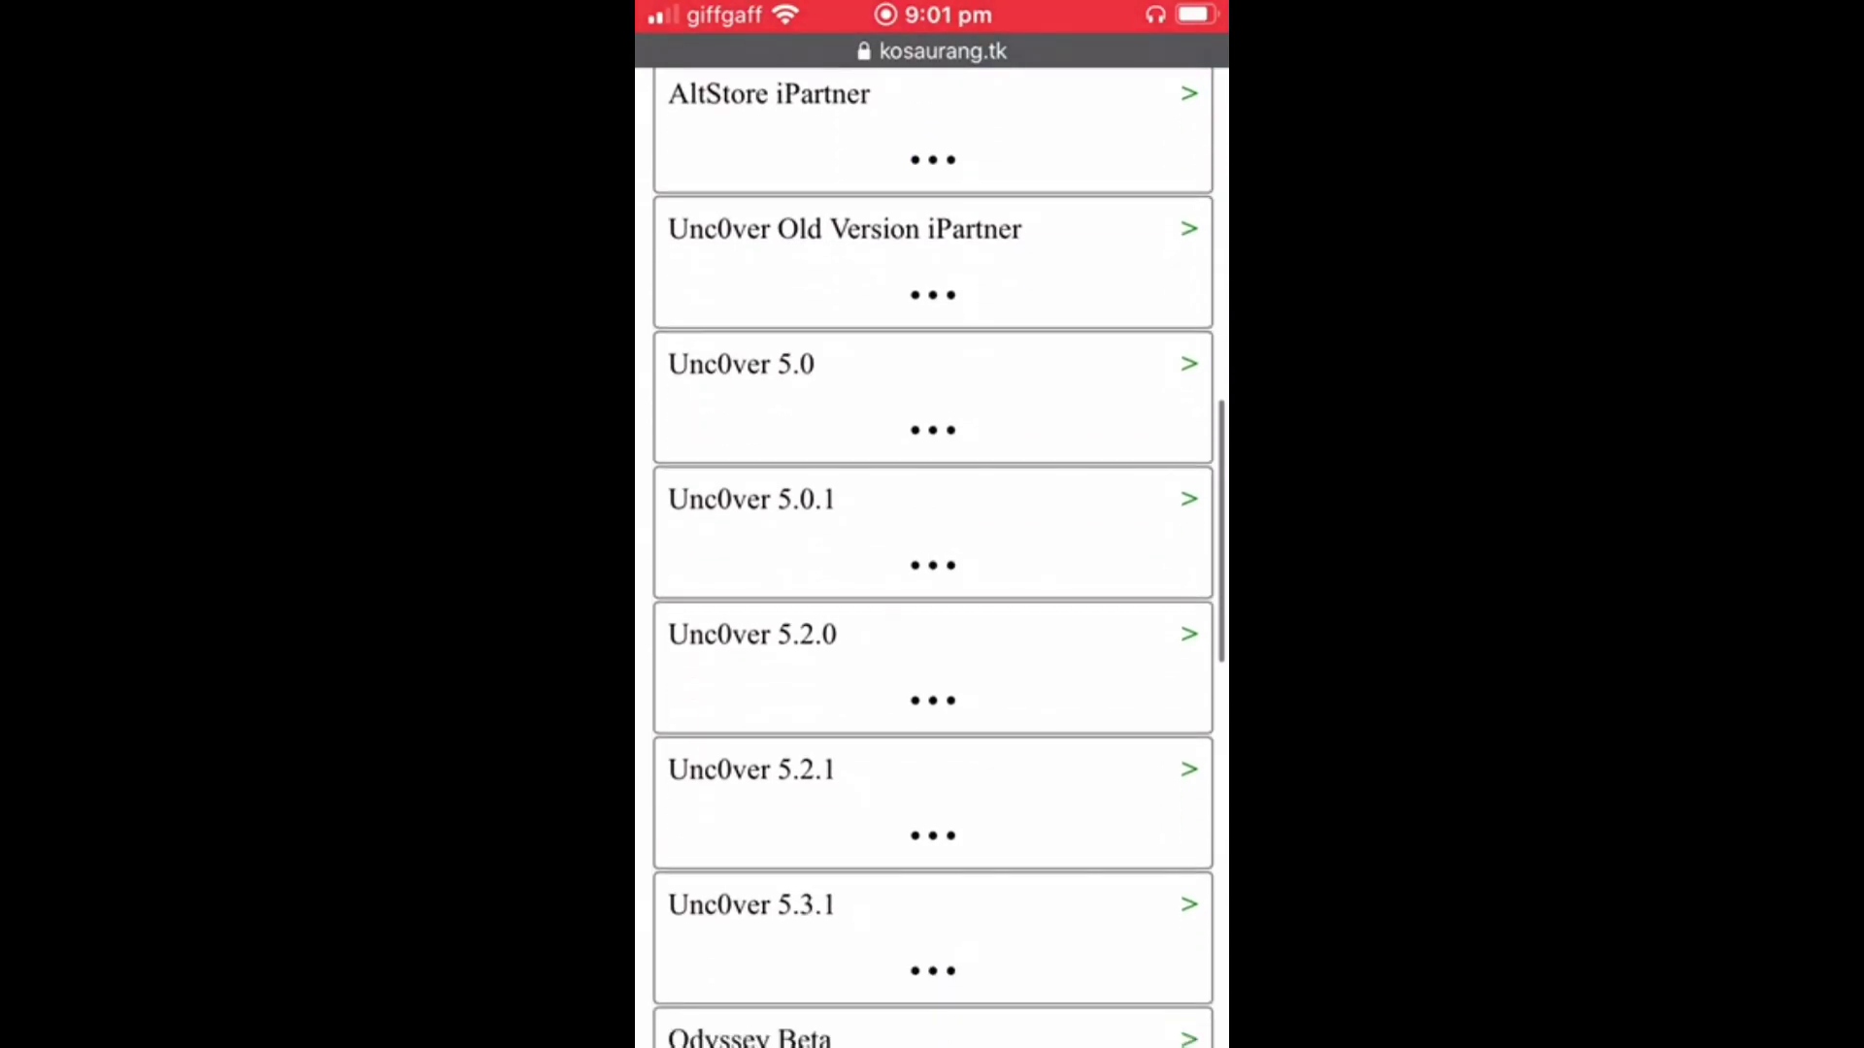
scroll(933, 583, "down", 2)
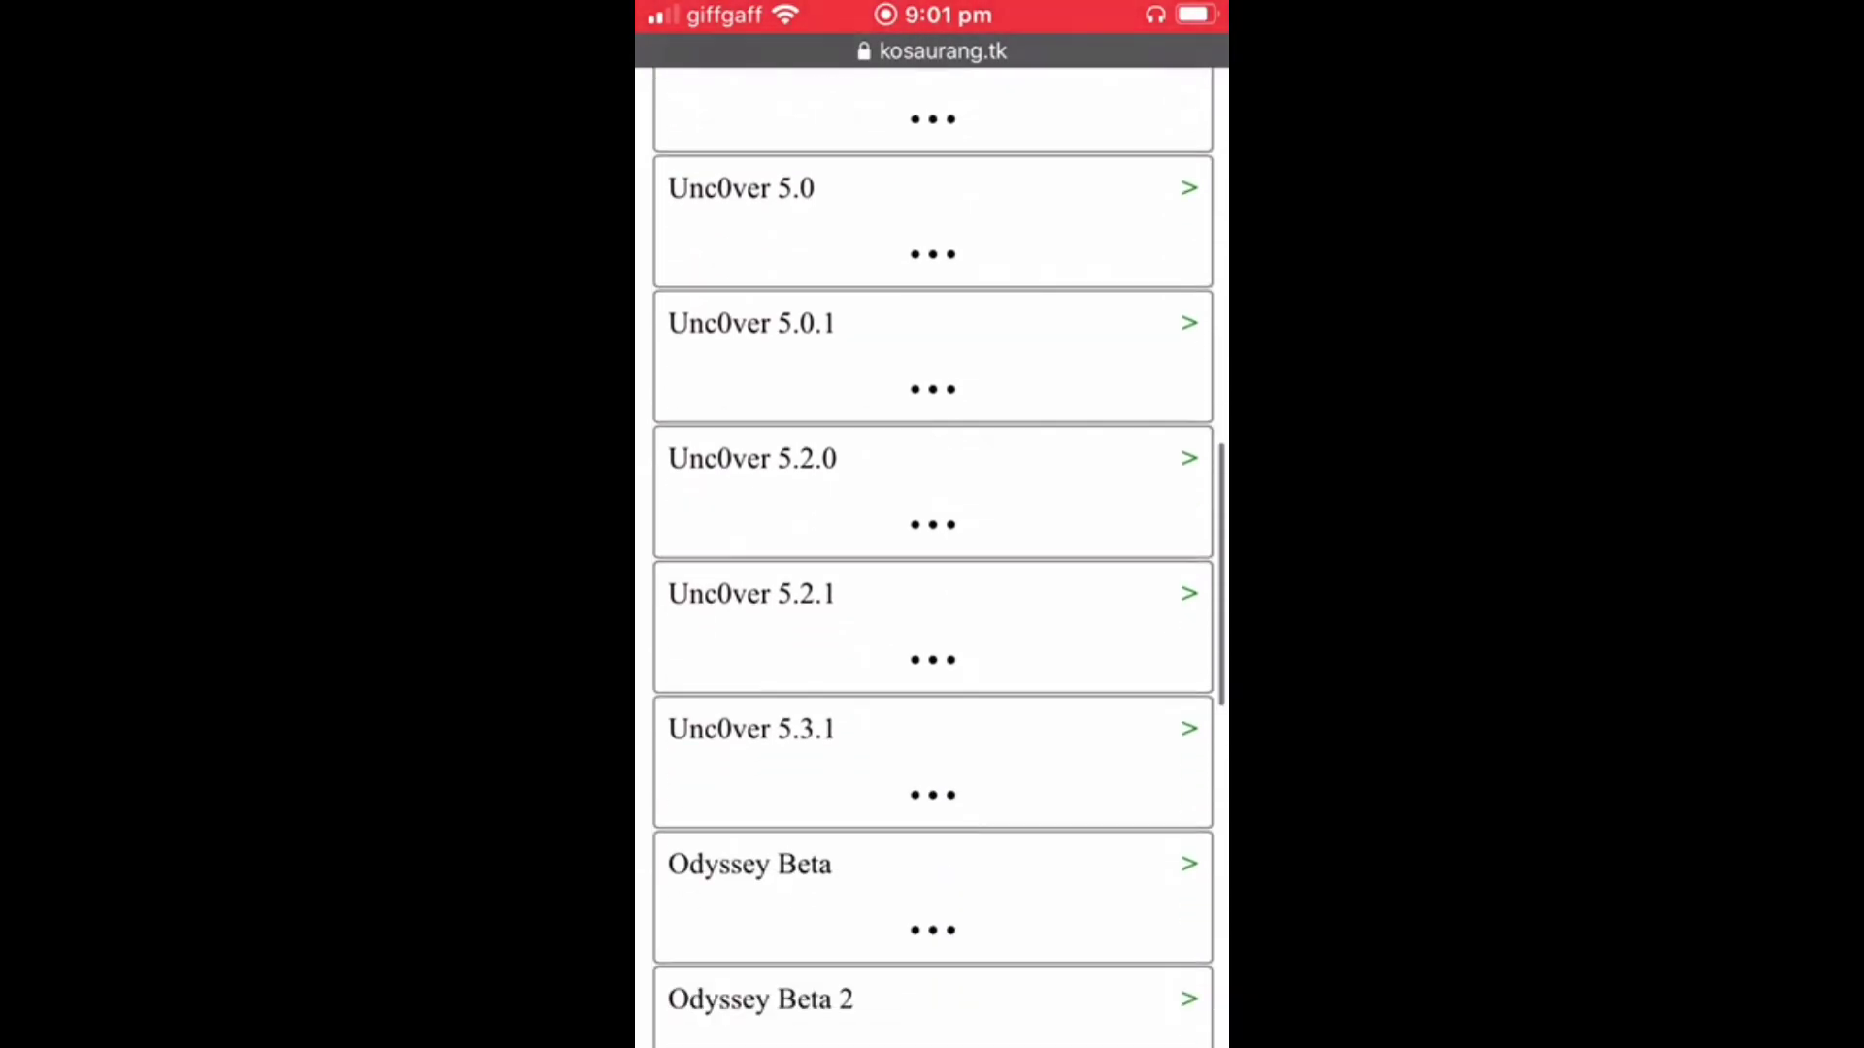
scroll(932, 584, "down", 2)
left_click(932, 634)
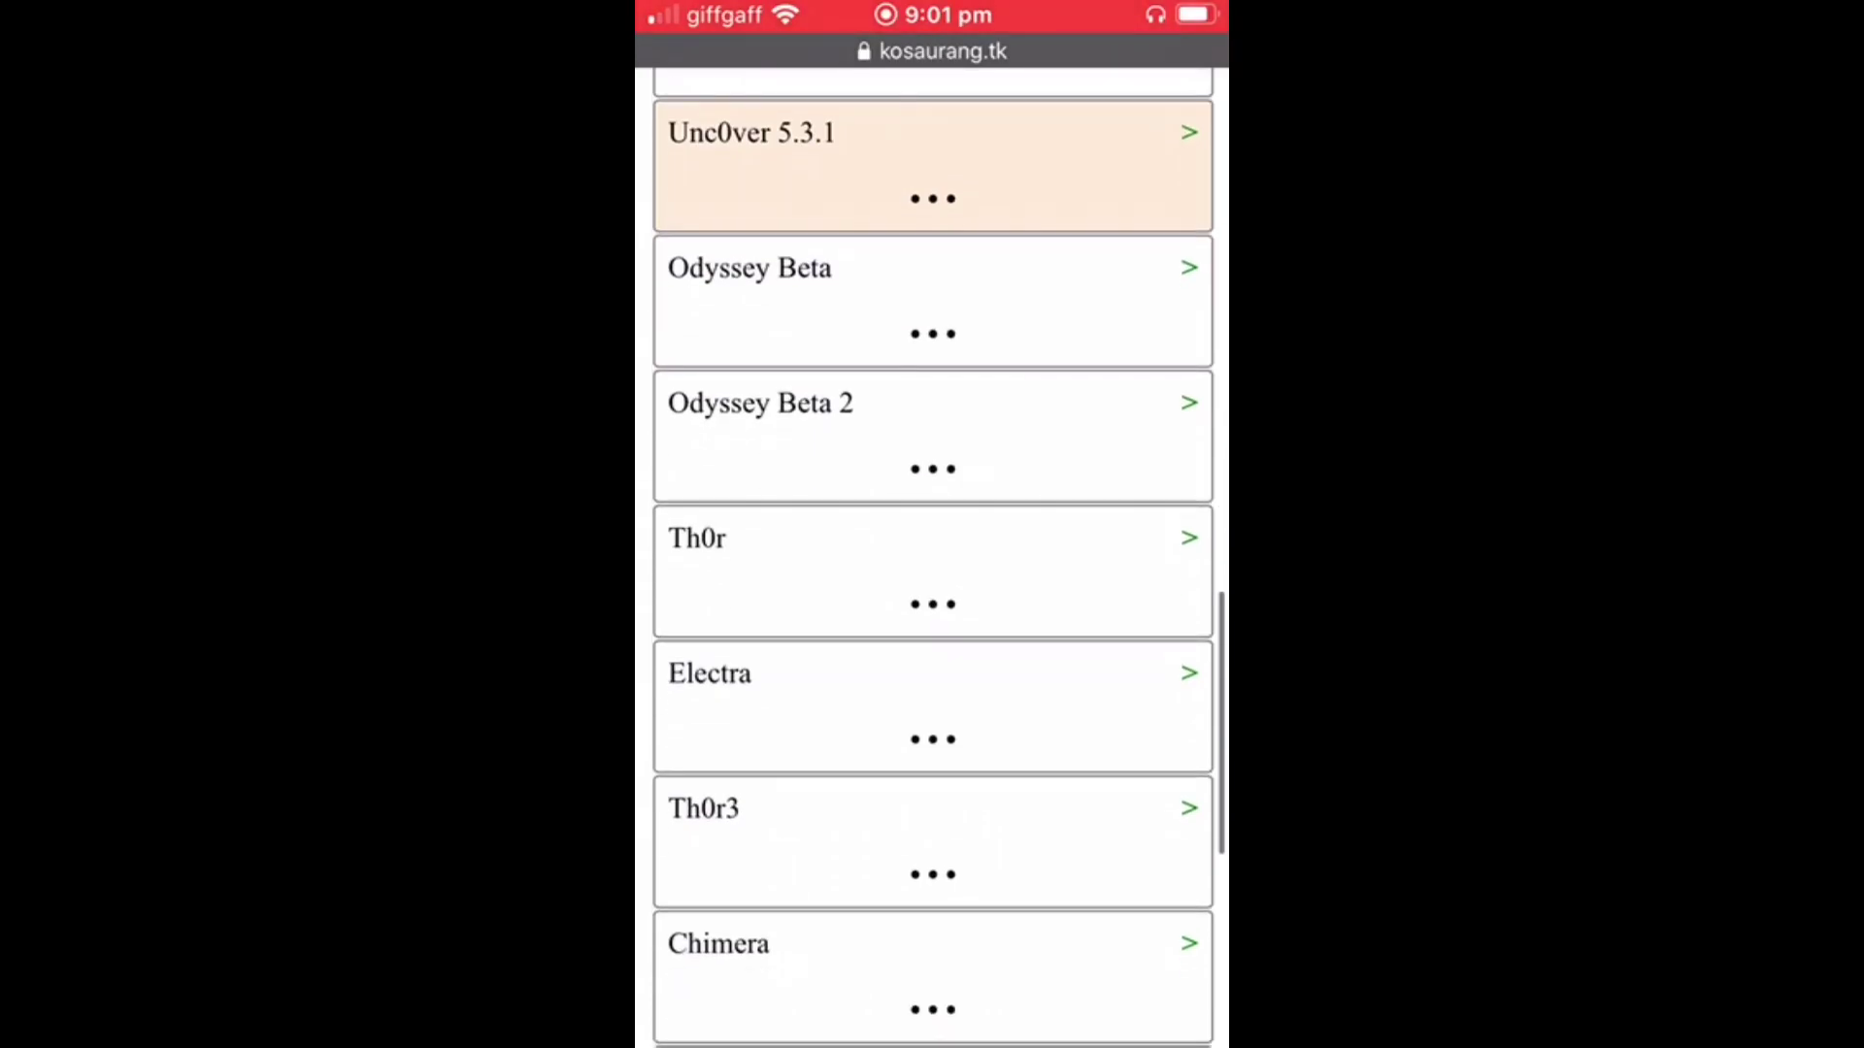
scroll(933, 583, "down", 6)
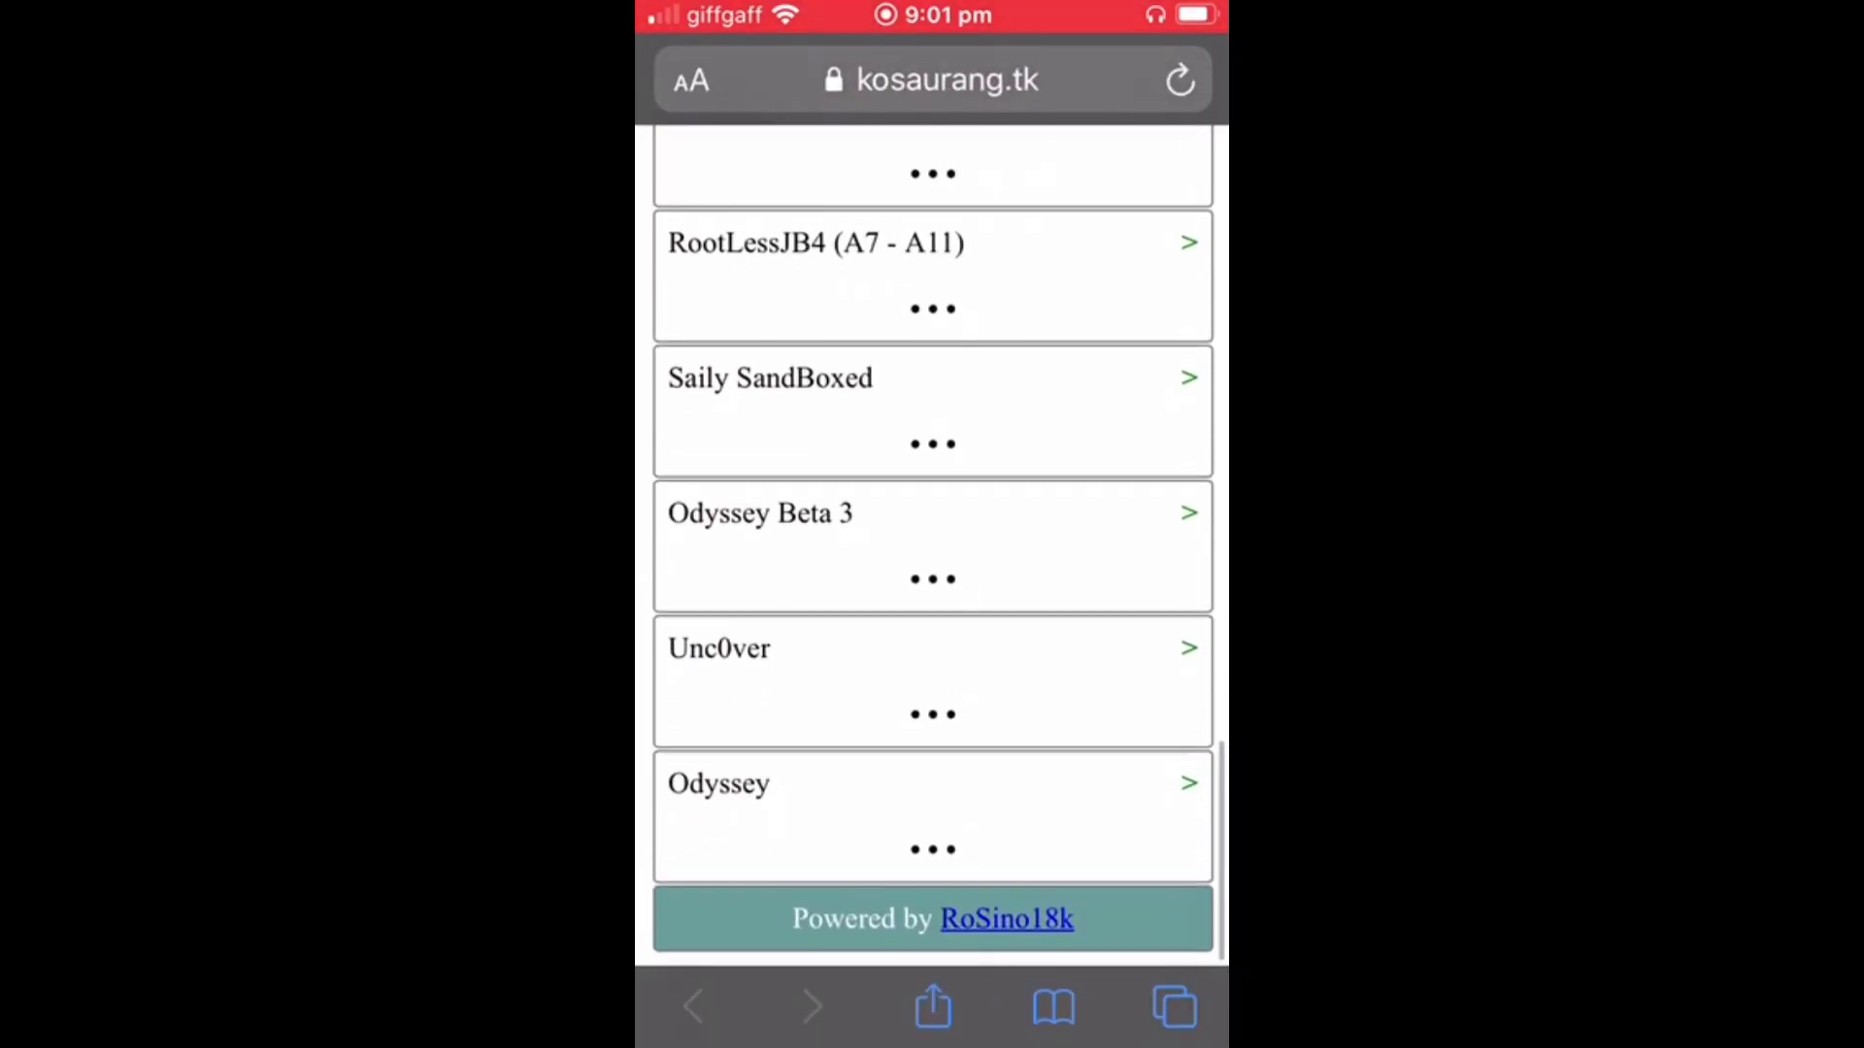
left_click(720, 647)
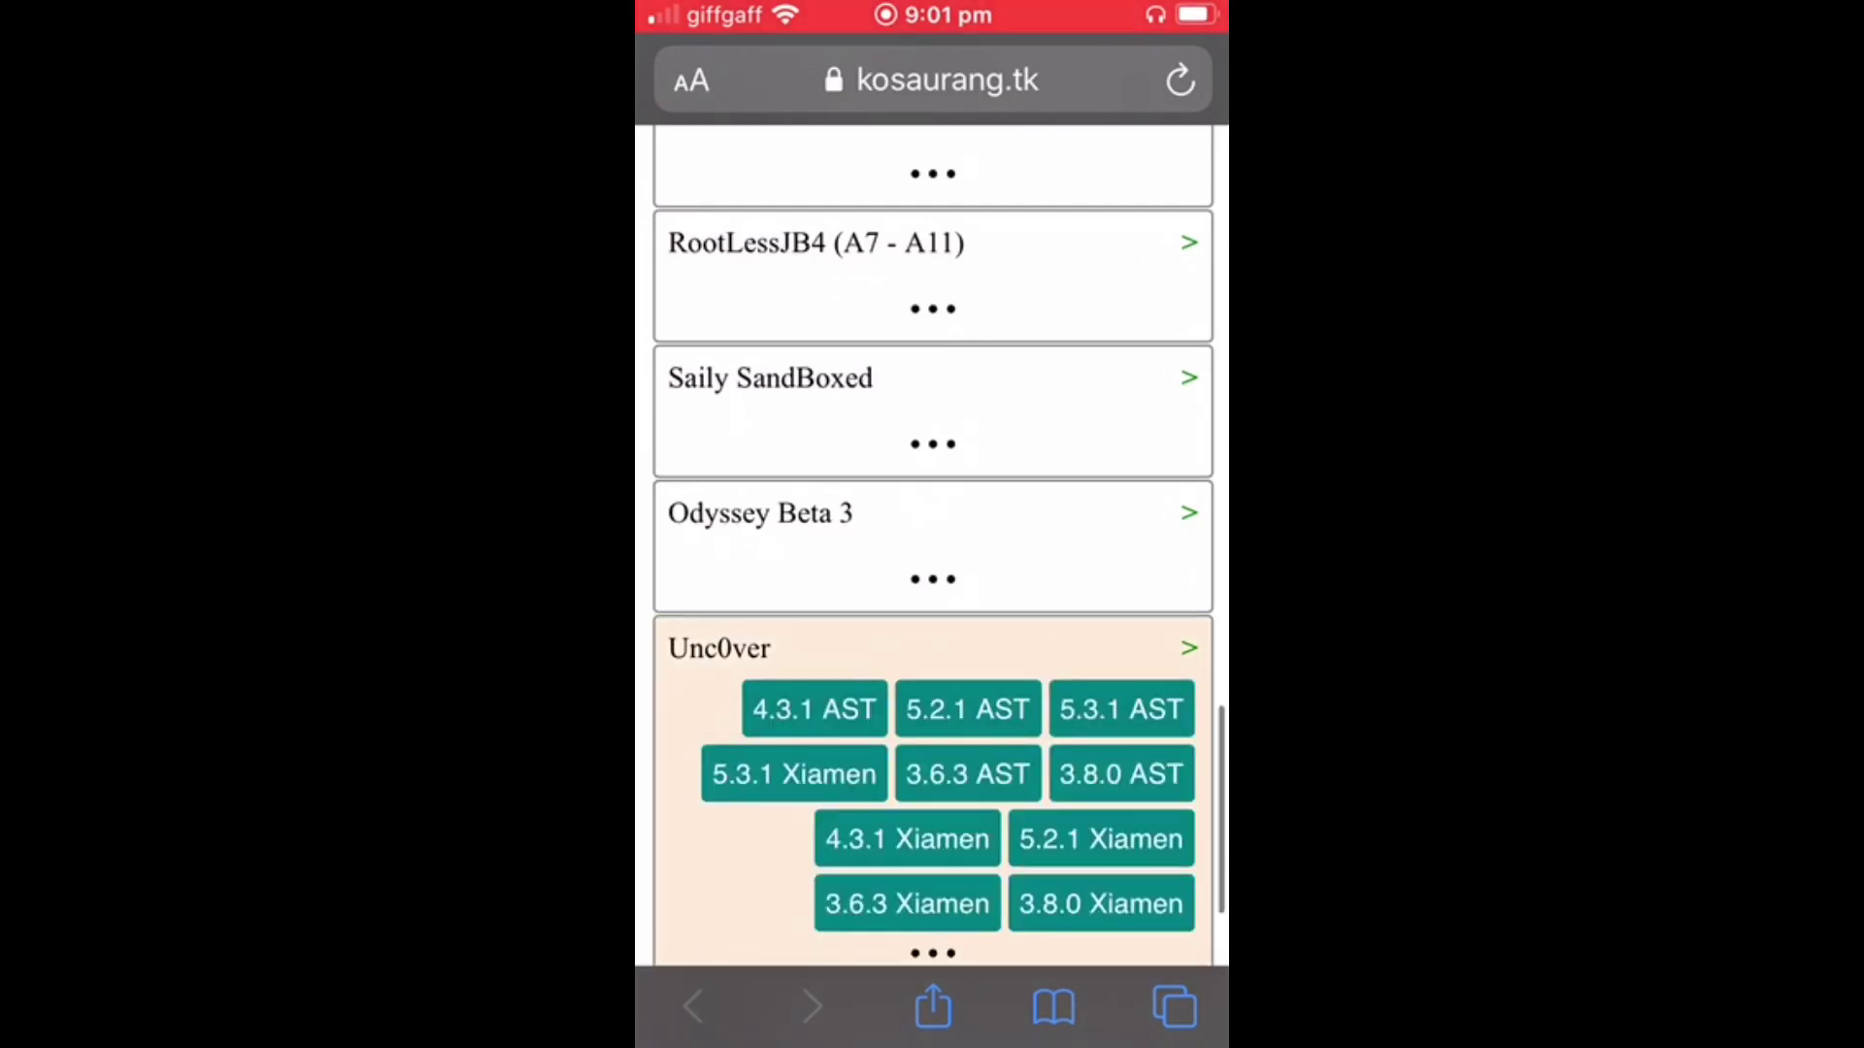
scroll(932, 582, "down", 2)
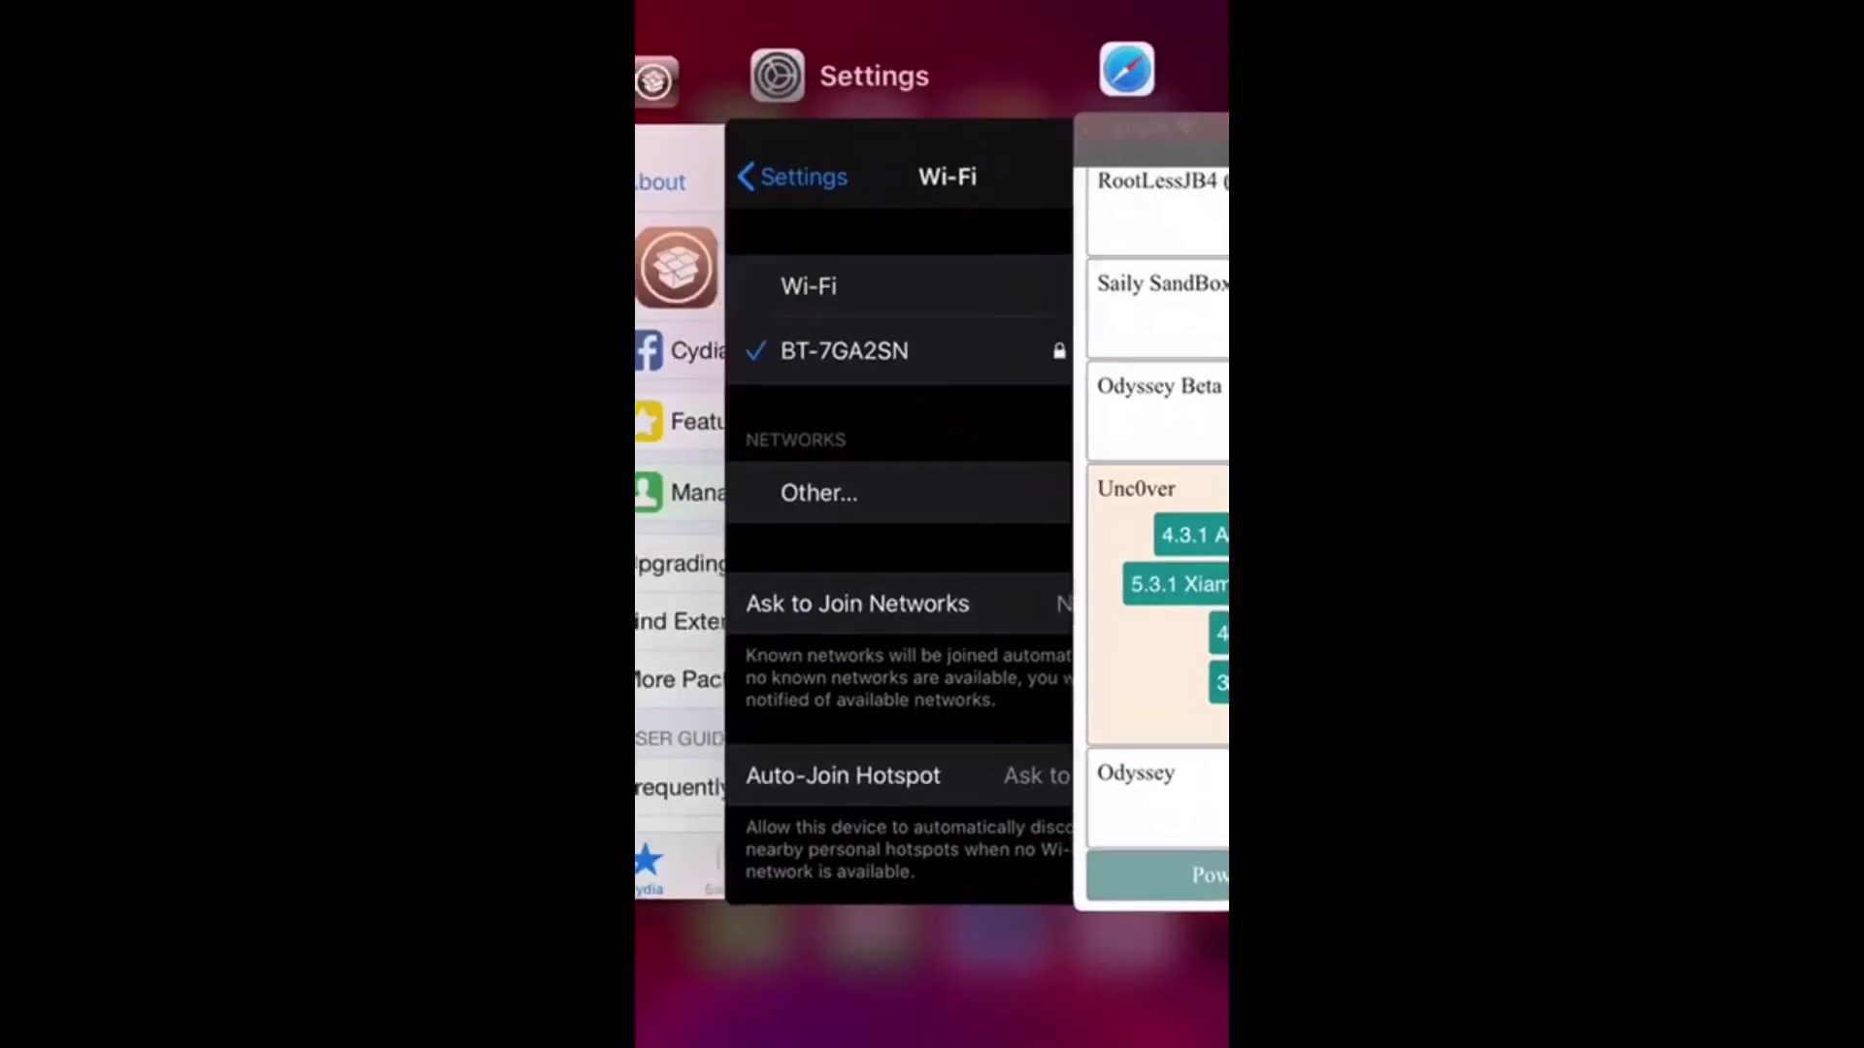
Step: Switch to Settings and view the device details under General > About
left_click(925, 500)
scroll(932, 582, "down", 1)
scroll(932, 582, "down", 5)
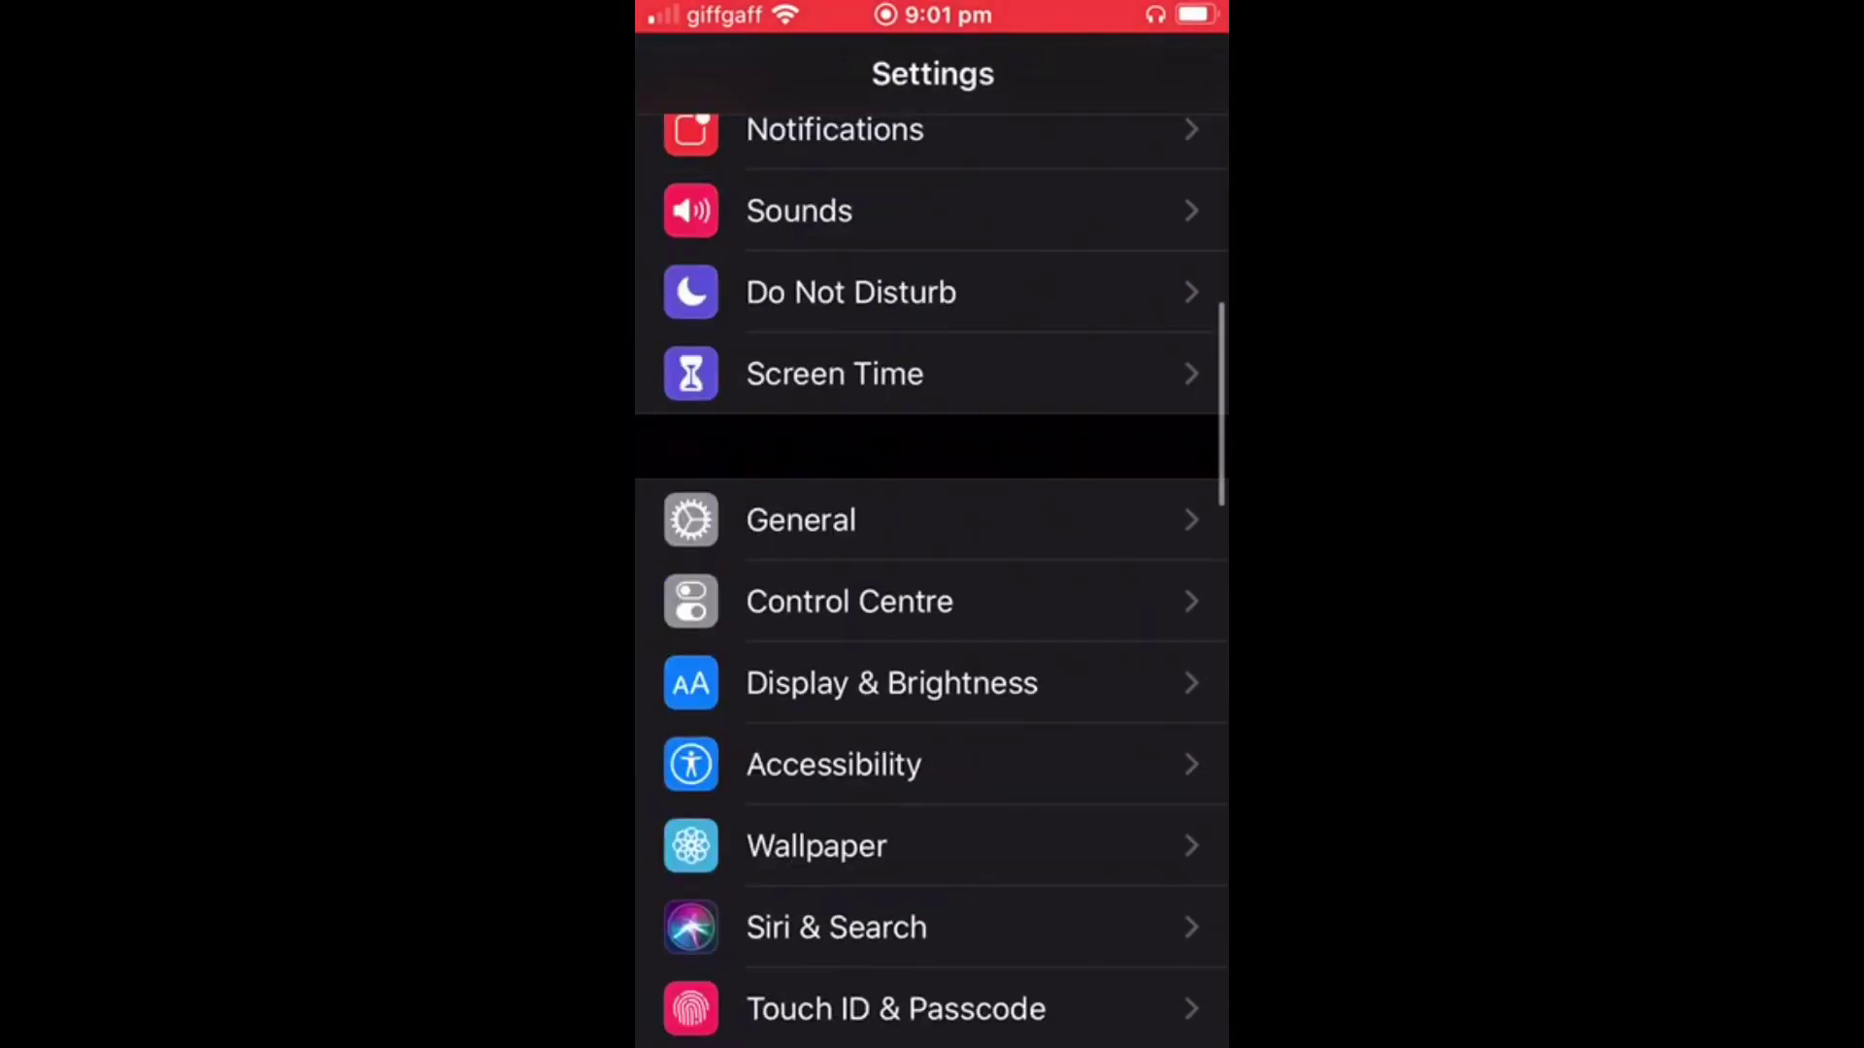
left_click(800, 521)
left_click(738, 217)
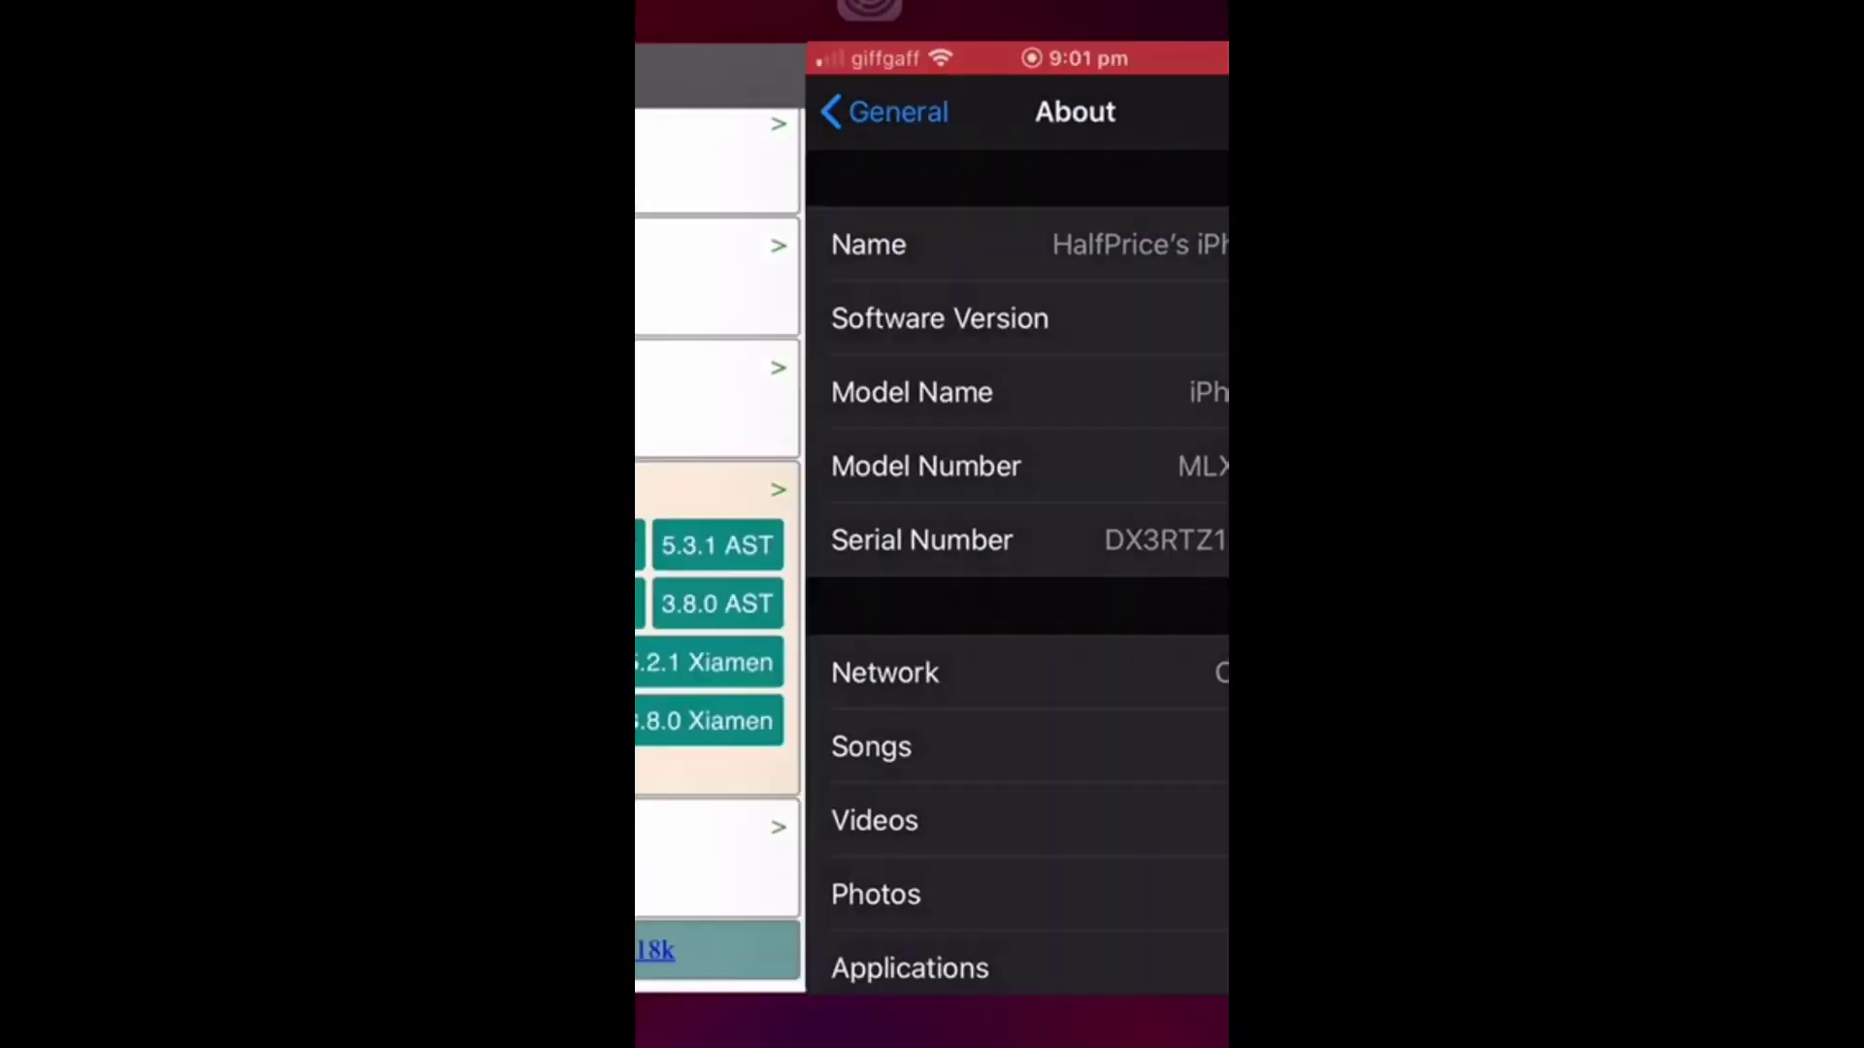
Step: Bring Safari back to the front via the App Switcher
left_click_drag(757, 526, 1107, 525)
left_click(933, 524)
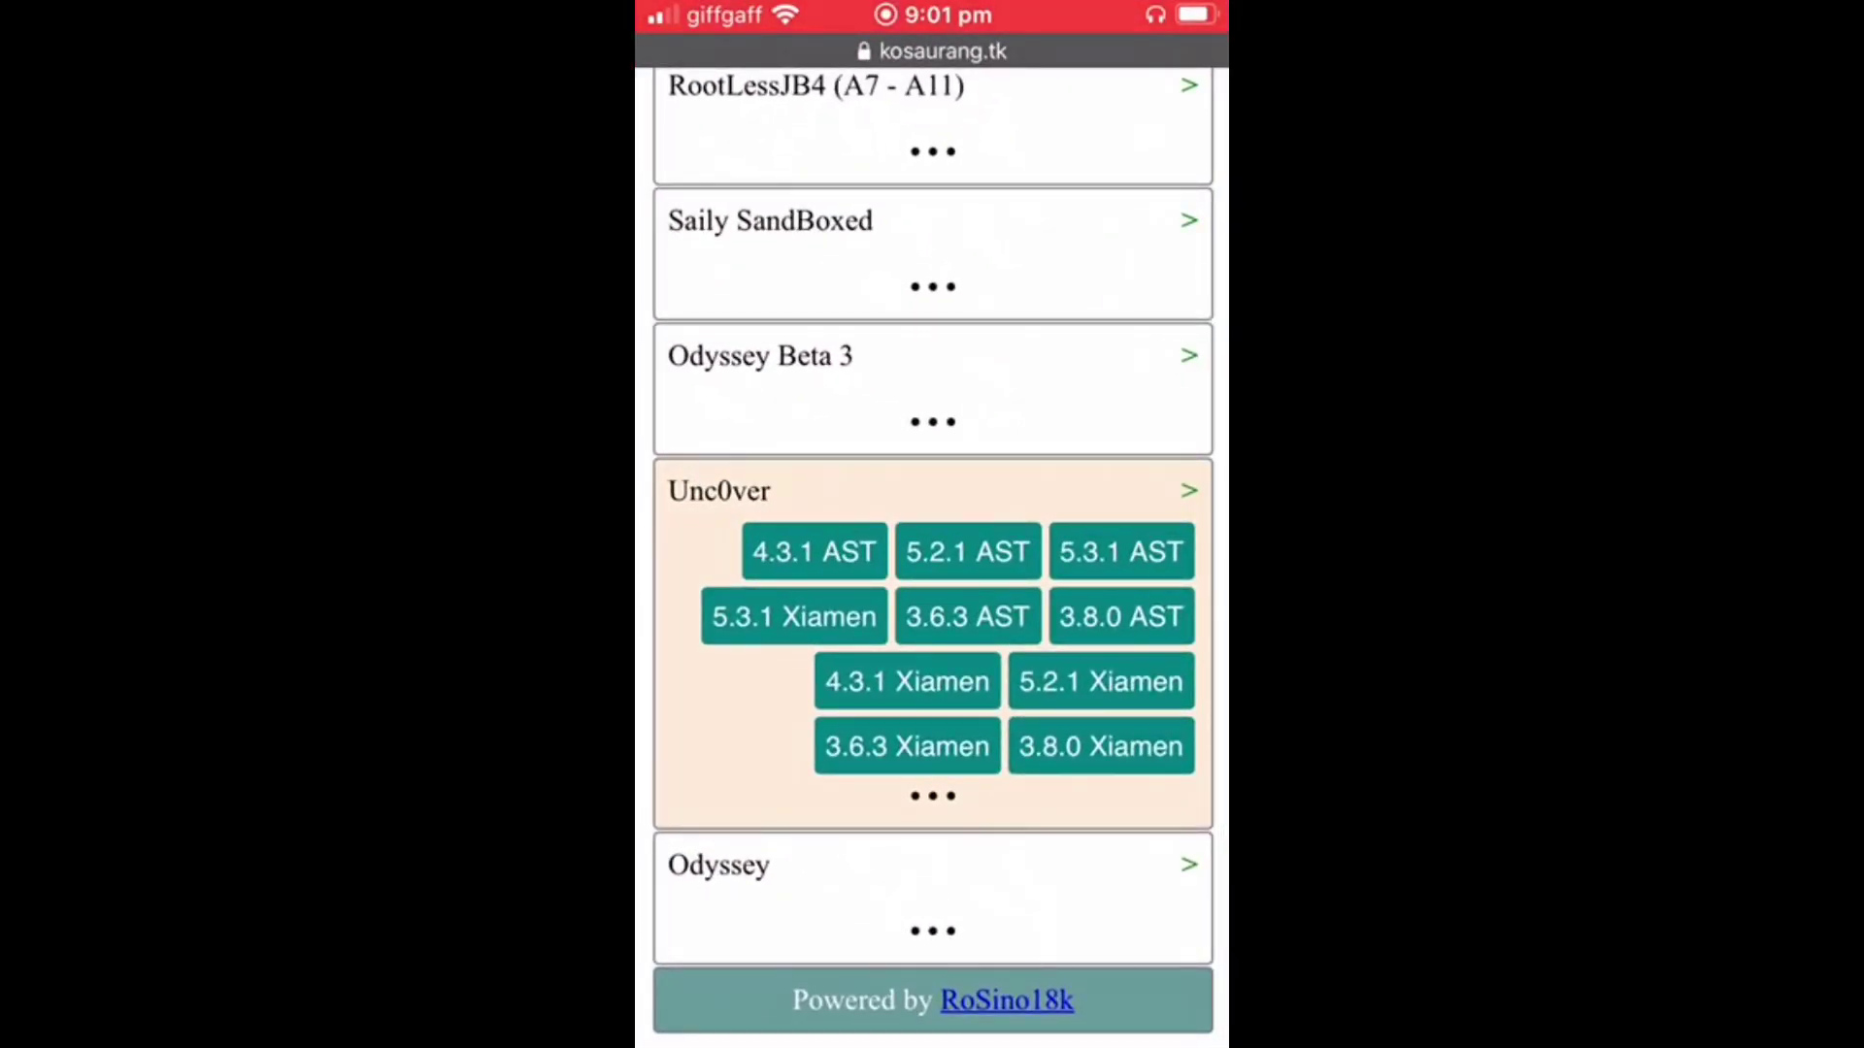
Step: Install Unc0ver 5.3.1 Xiamen from the alert and return to the home screen
left_click(794, 617)
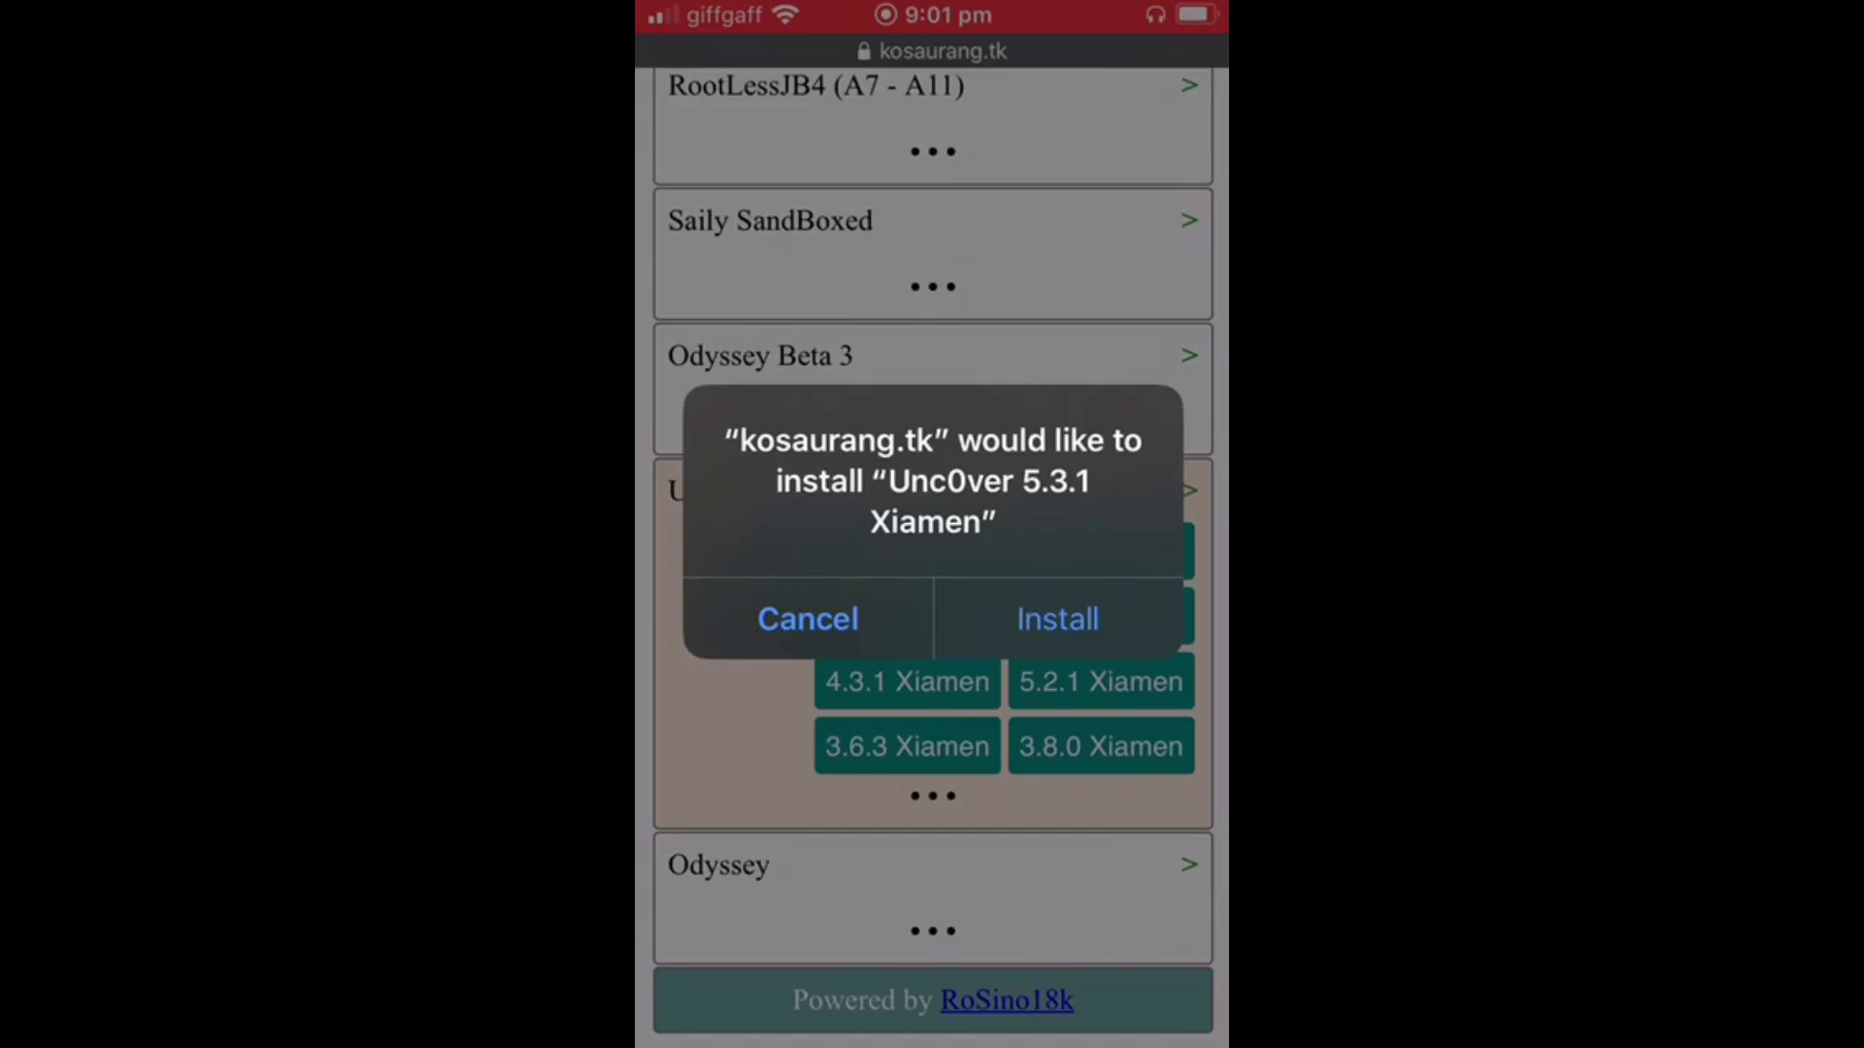
left_click(1057, 618)
key("super")
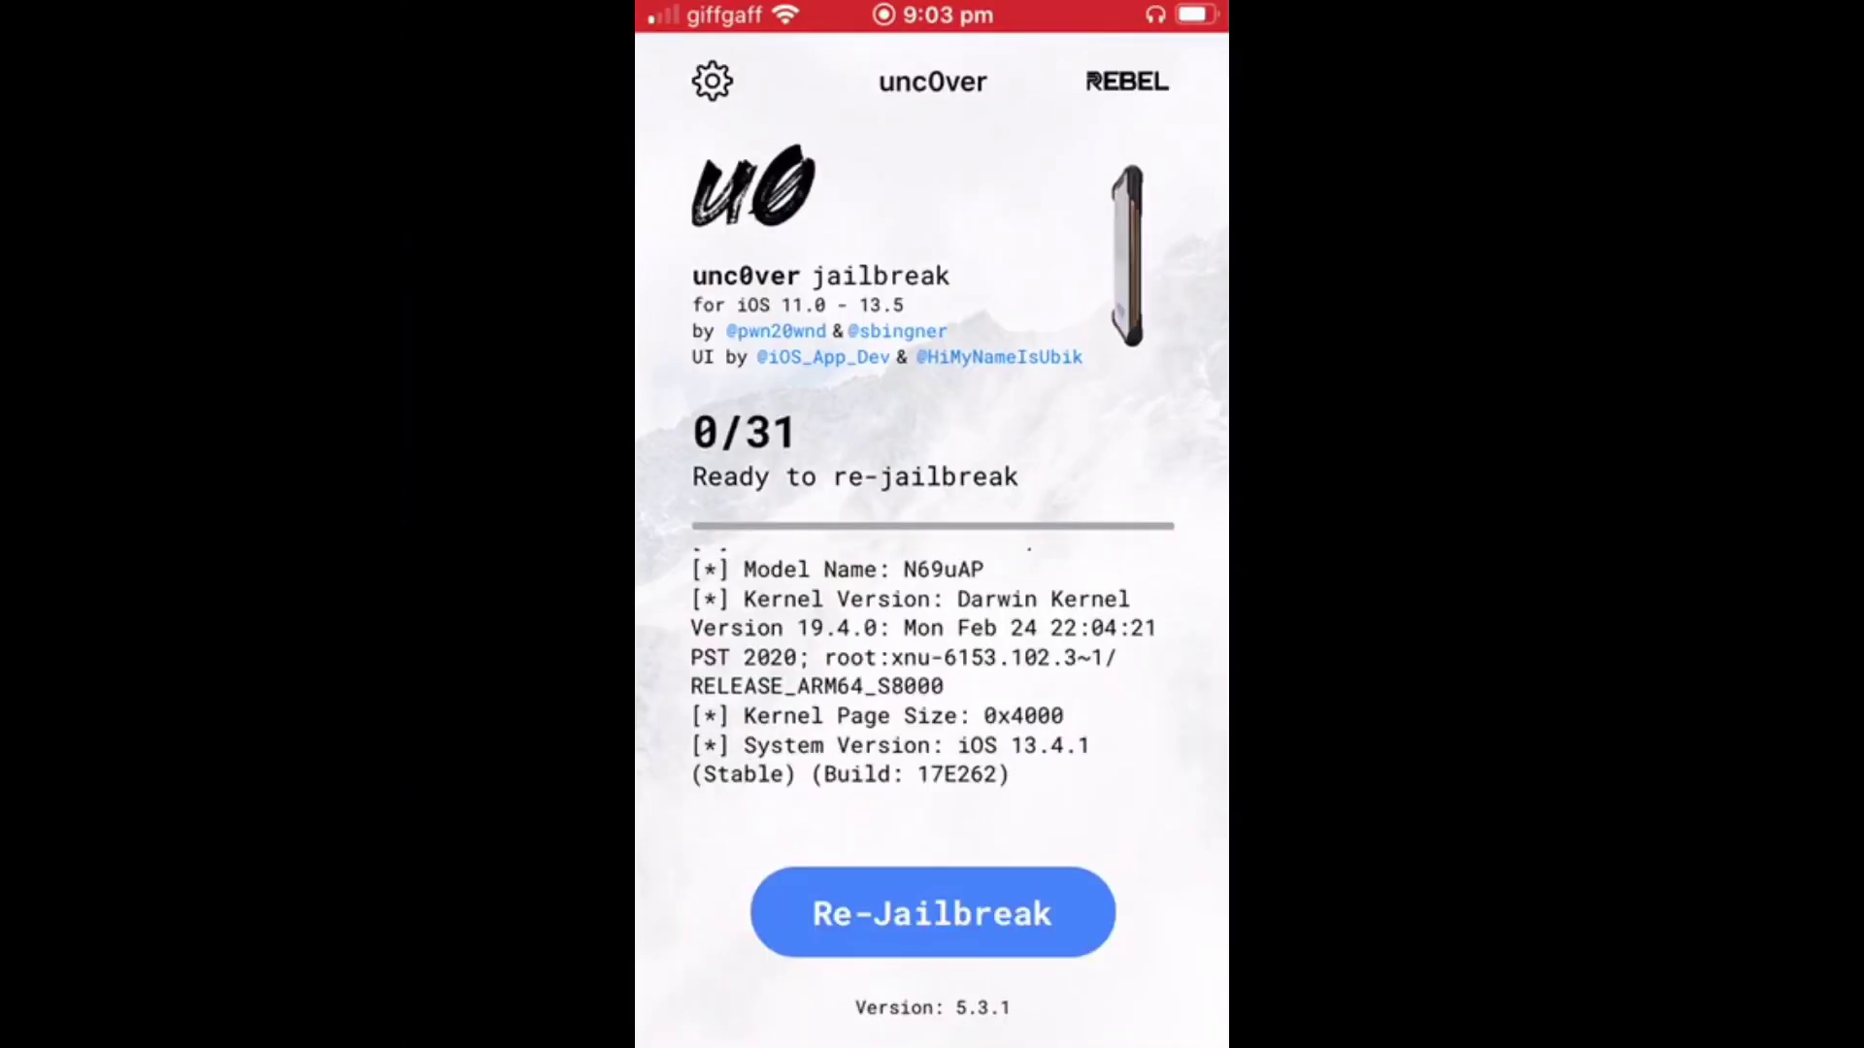
Step: Run Re-Jailbreak in unc0ver, relaunch the app, then close it to the home screen
left_click(933, 913)
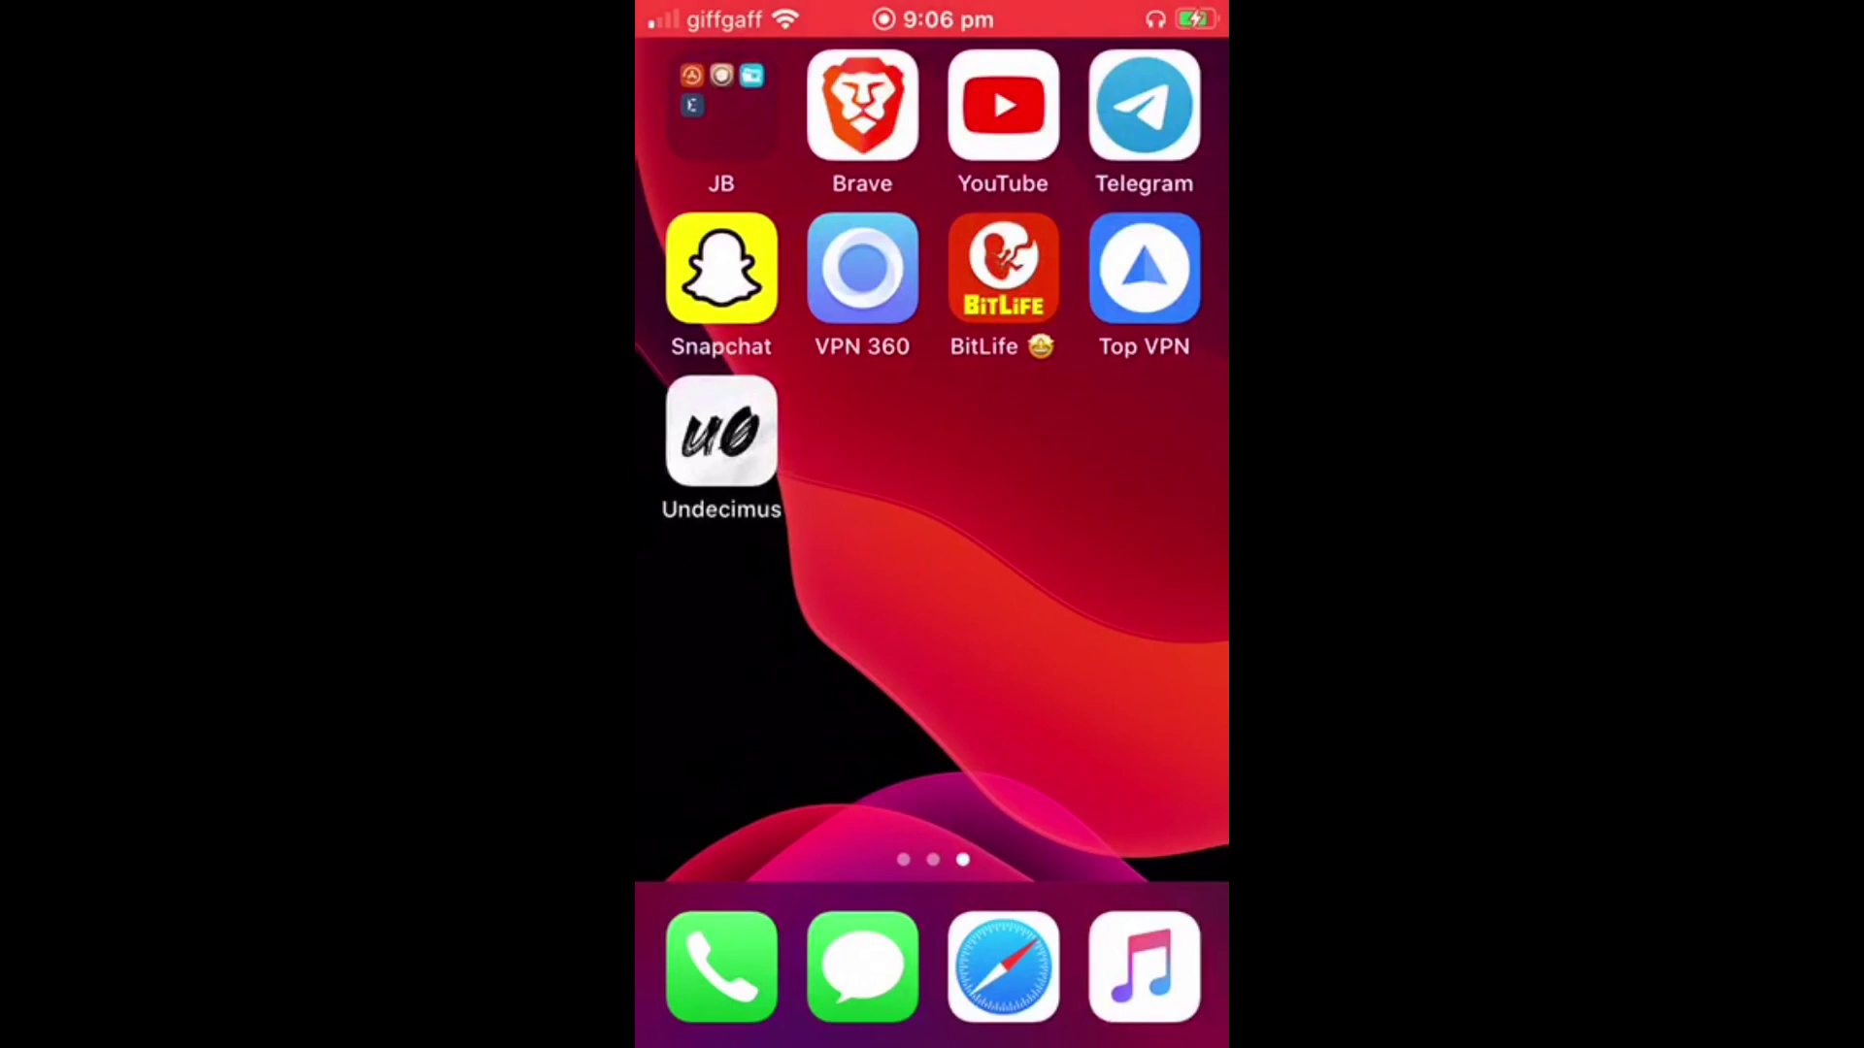
left_click(721, 433)
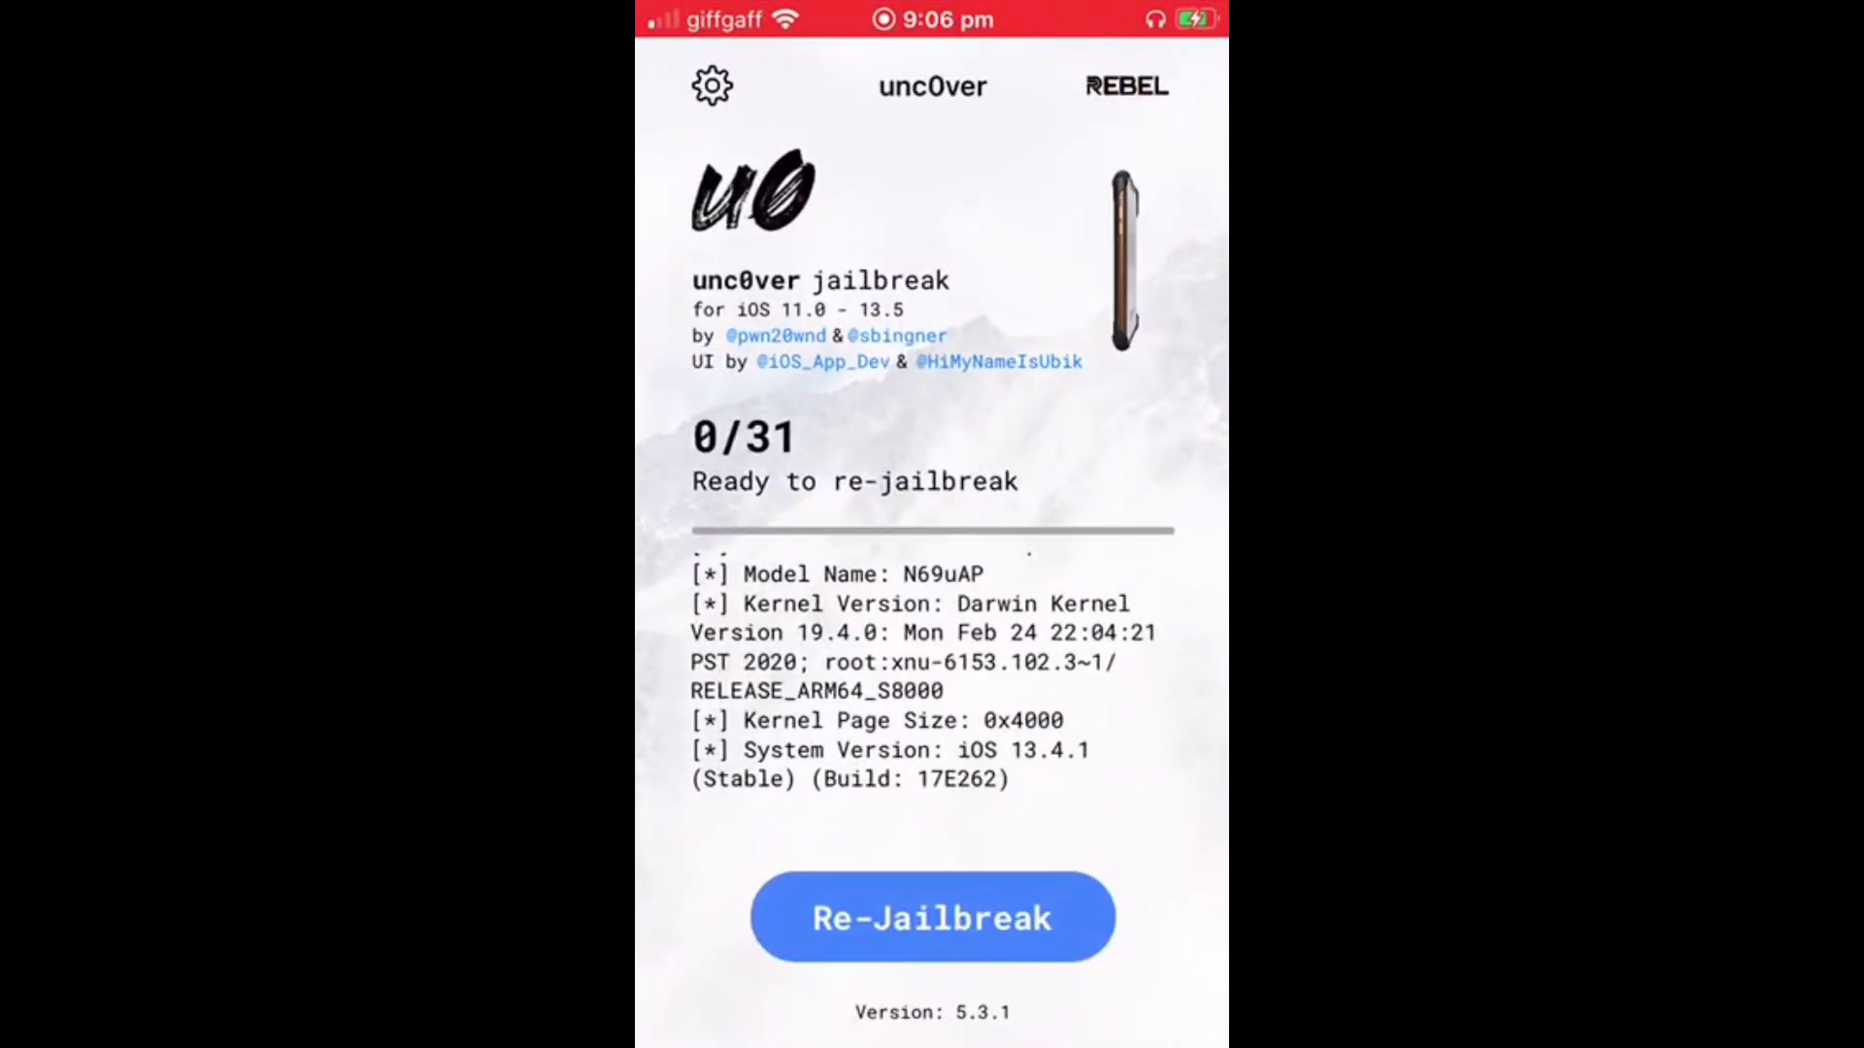
left_click_drag(933, 1042, 933, 583)
Step: Launch Cydia from the JB folder and browse its Changes, Installed and home tabs
left_click(724, 91)
left_click(932, 351)
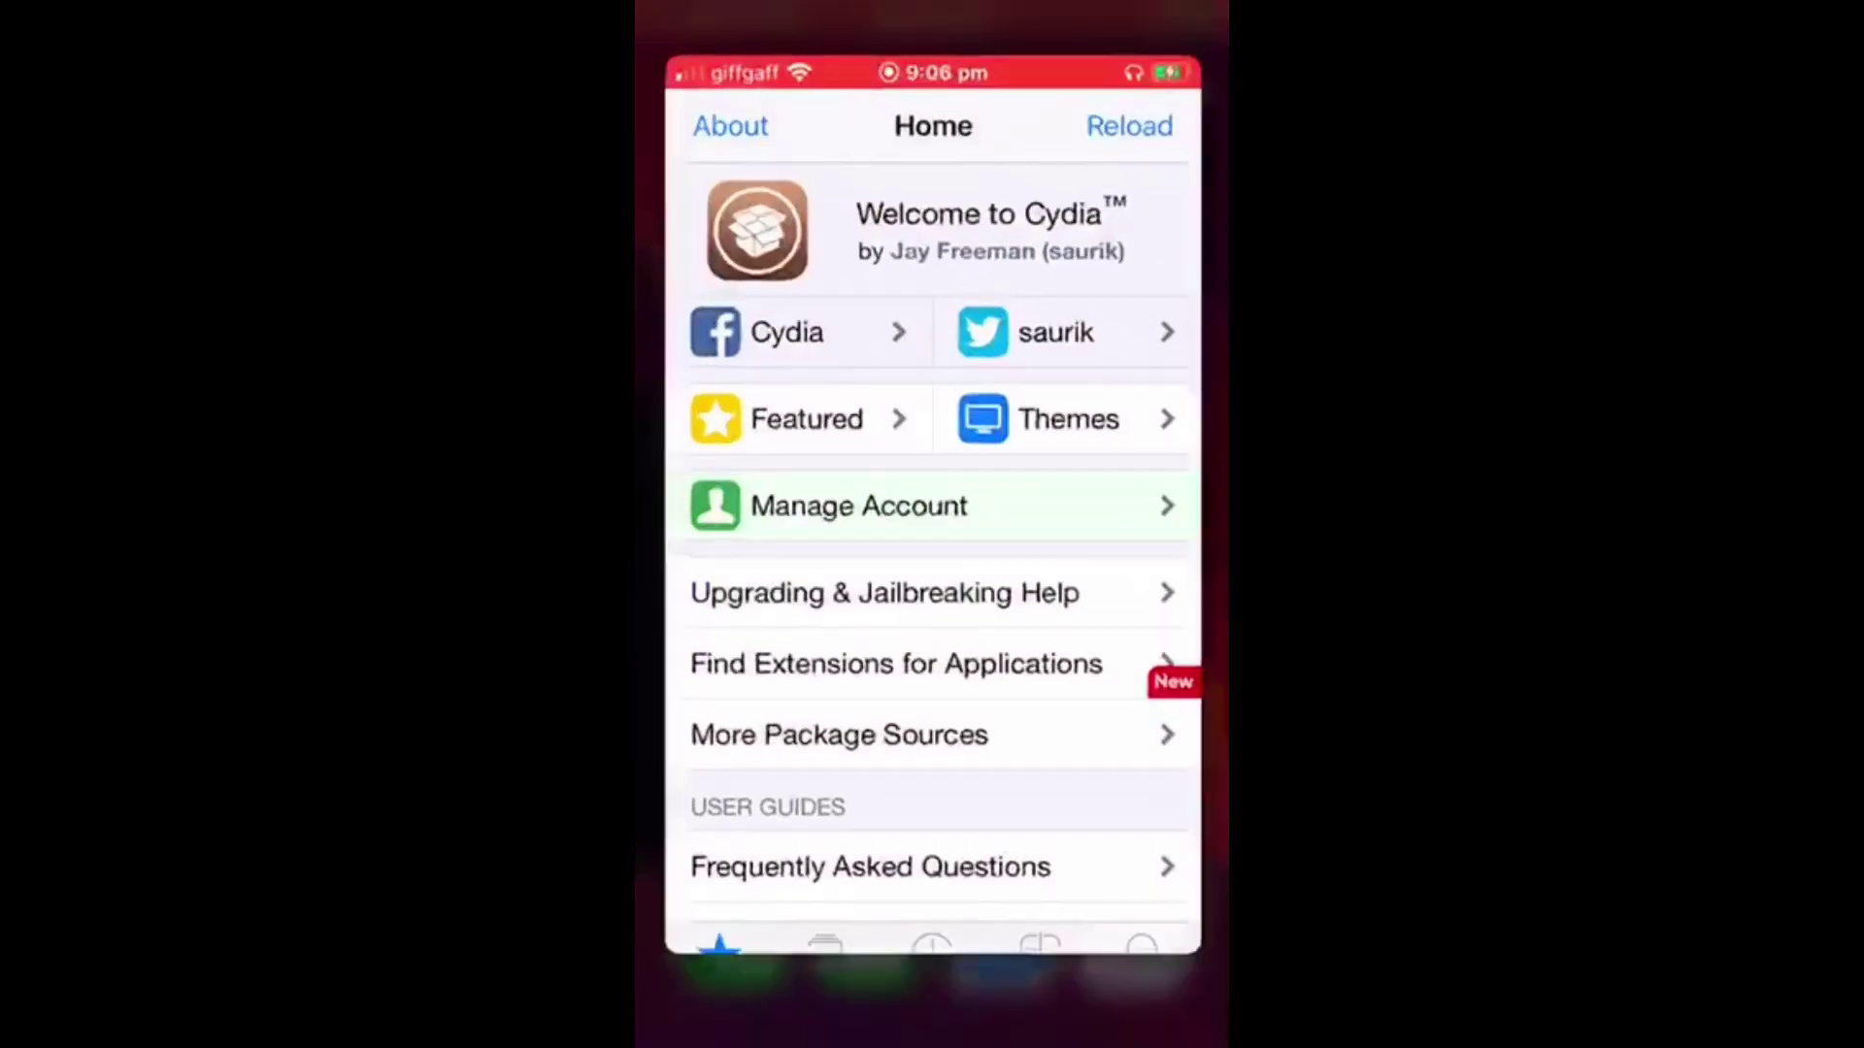
left_click(932, 1005)
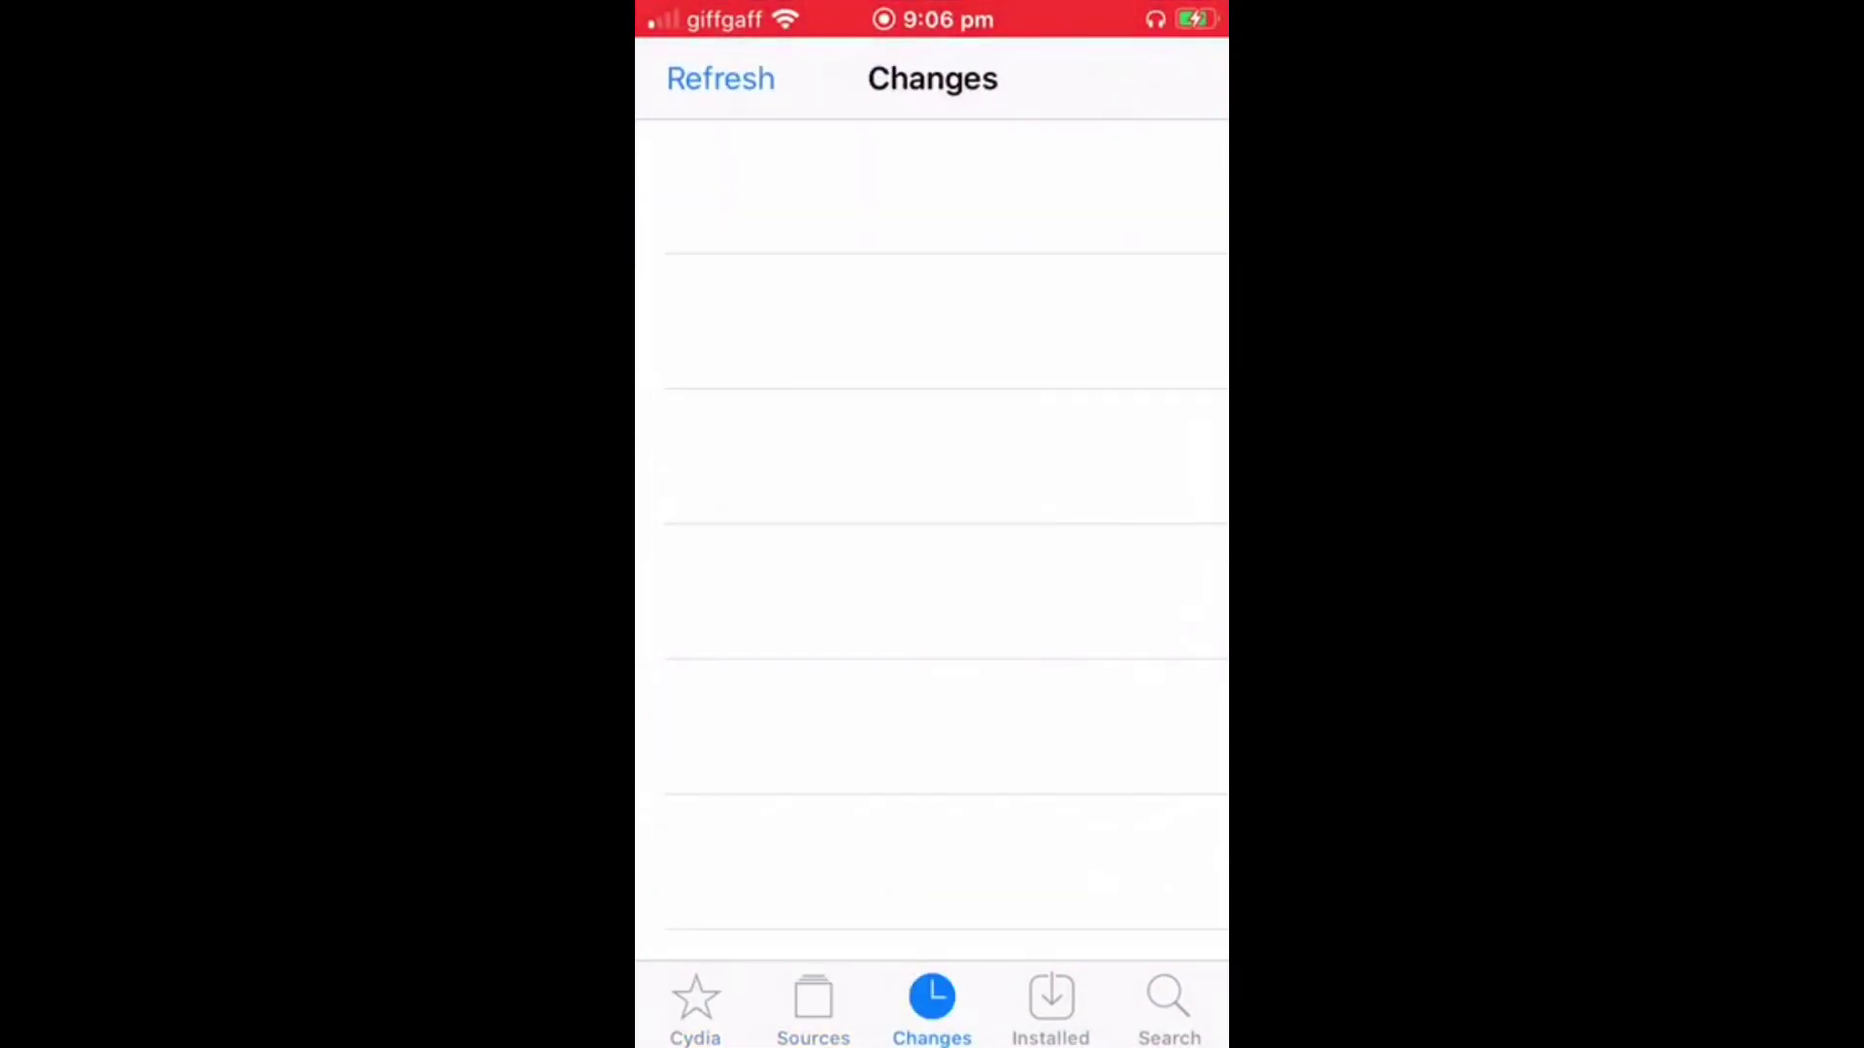
left_click(1051, 1005)
left_click(695, 1006)
Step: Relaunch Cydia through the App Switcher and JB folder, checking Changes again
left_click_drag(932, 1041, 933, 655)
left_click_drag(758, 524, 1107, 524)
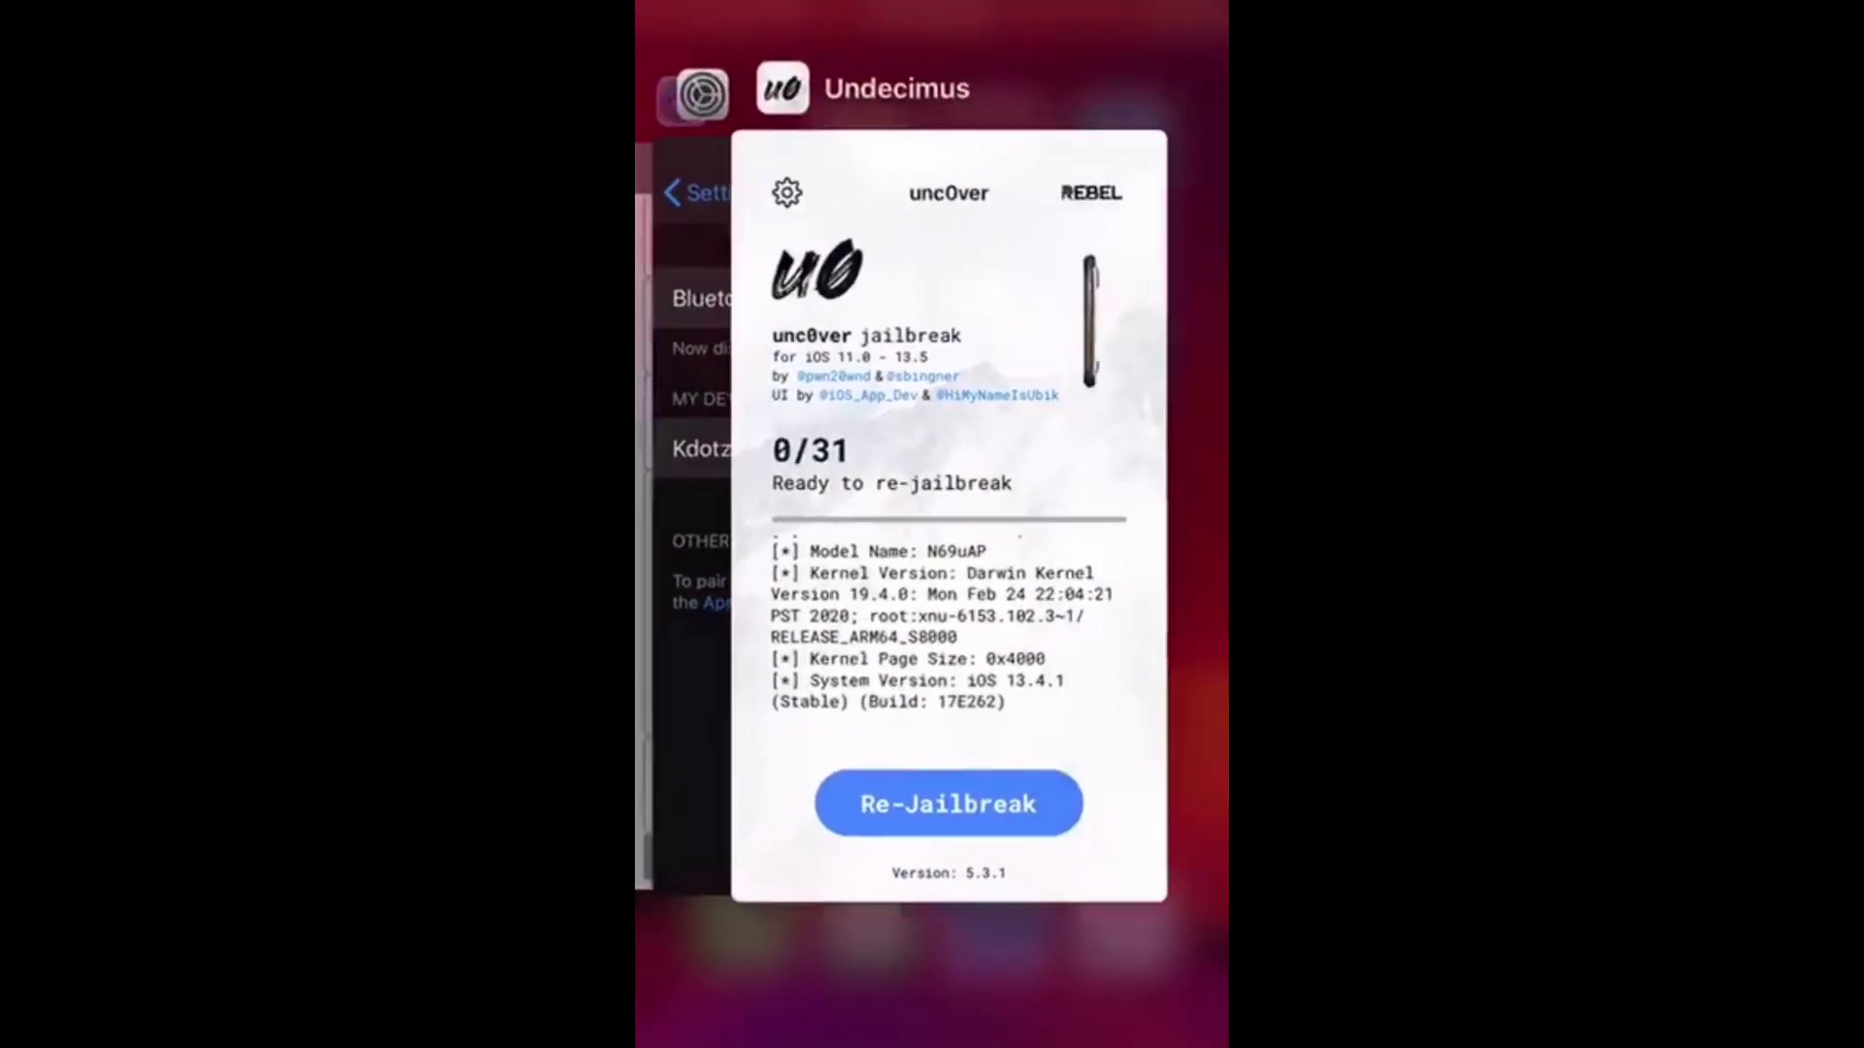
left_click_drag(932, 582, 932, 87)
left_click(932, 345)
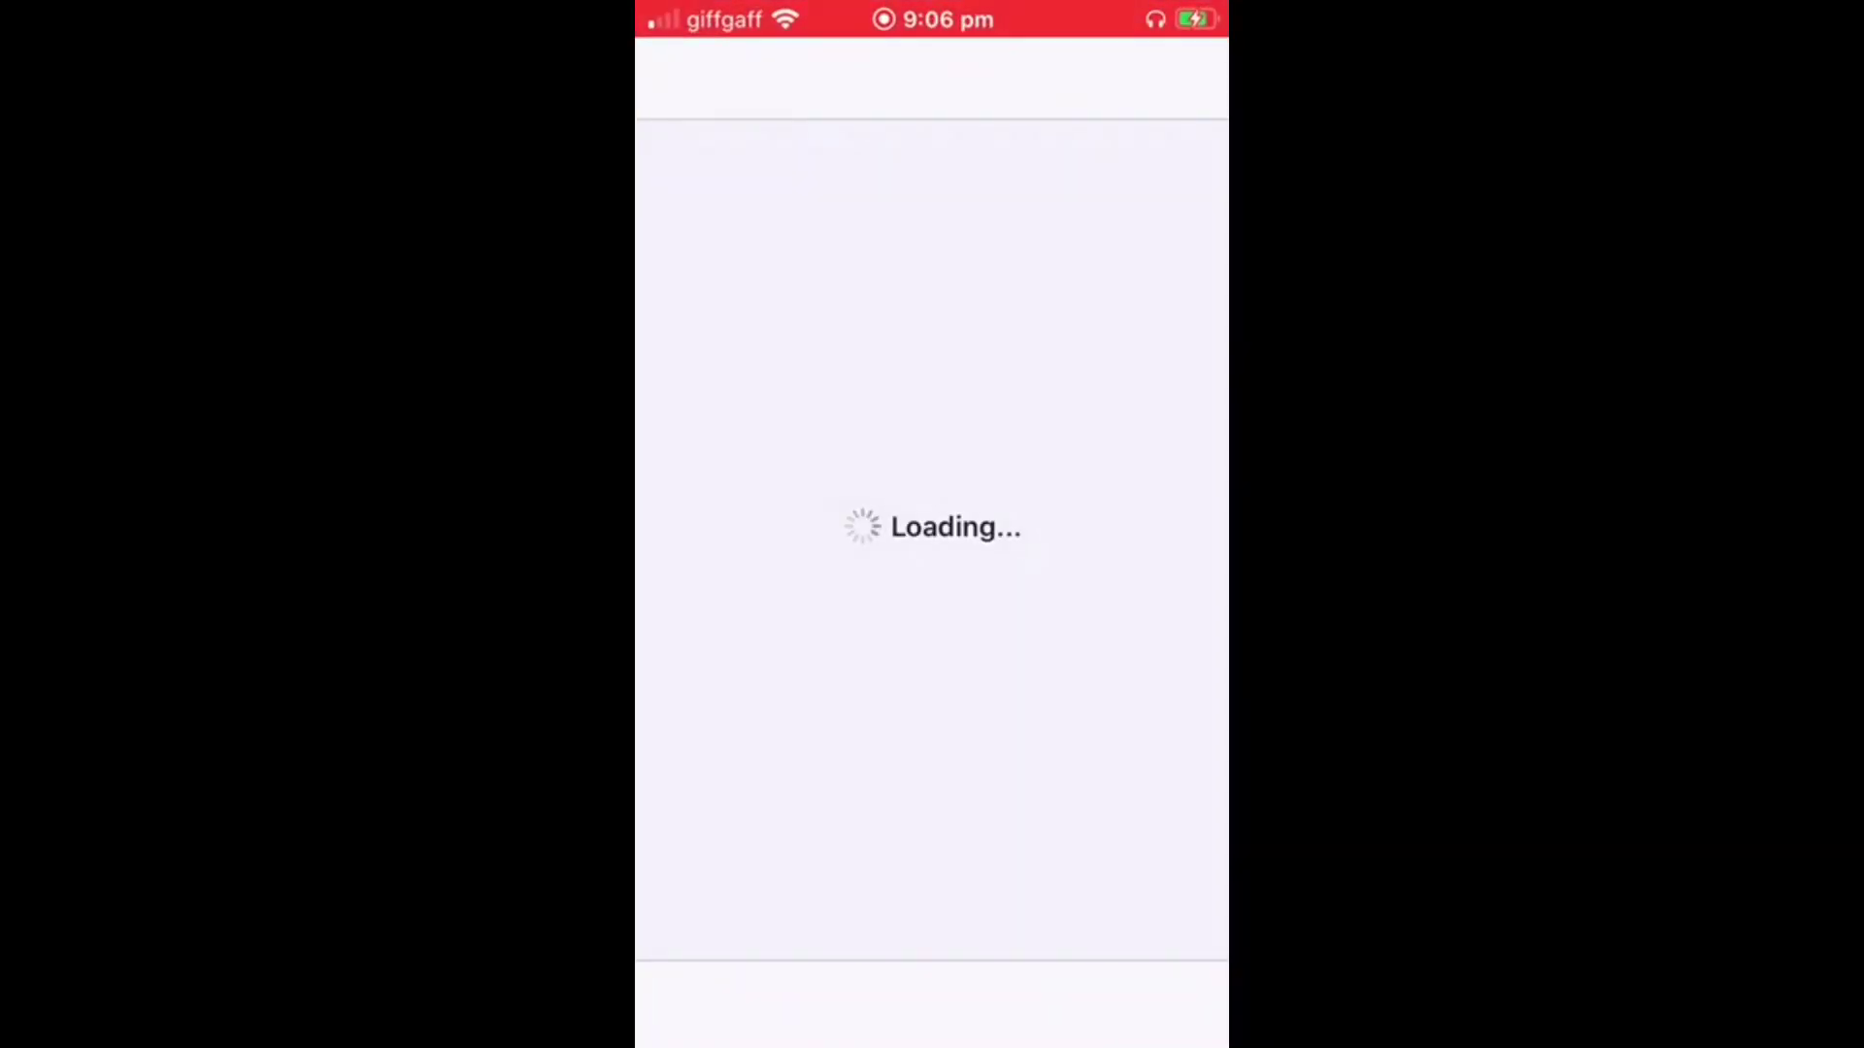
left_click(932, 1005)
left_click(694, 1006)
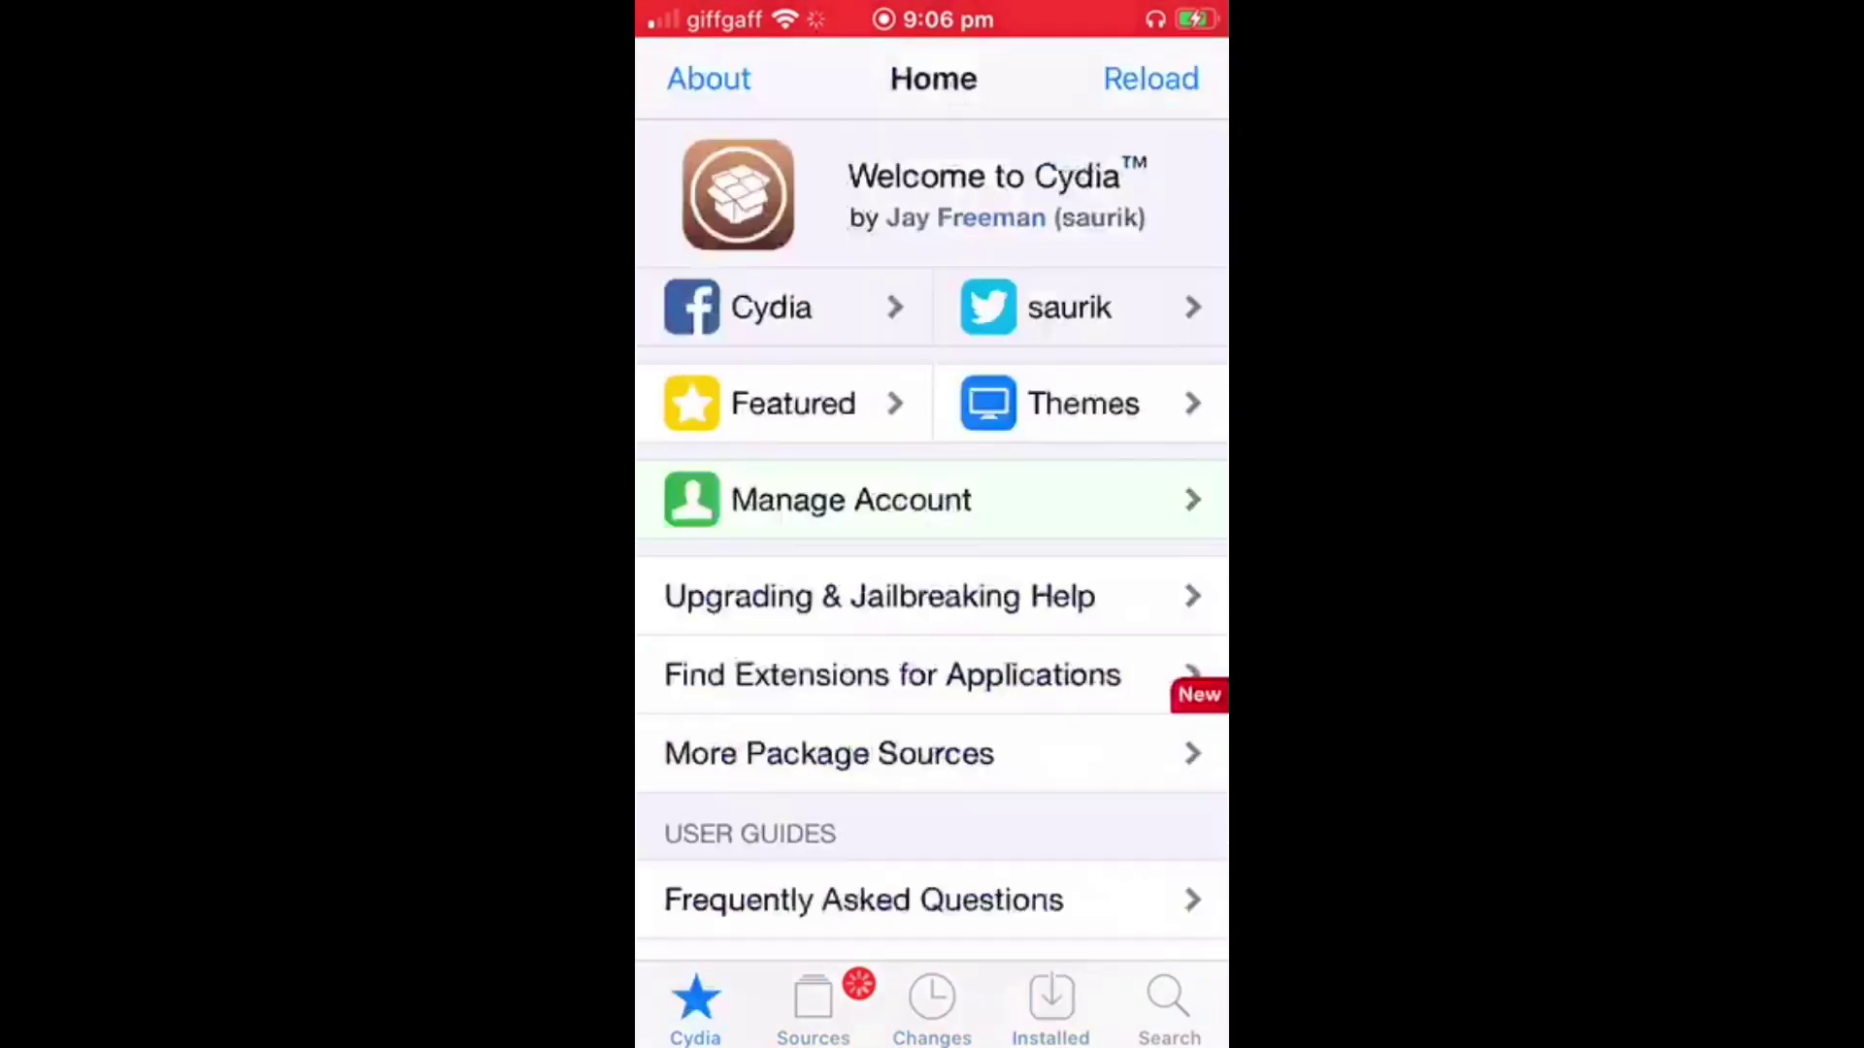
left_click_drag(932, 1041, 932, 583)
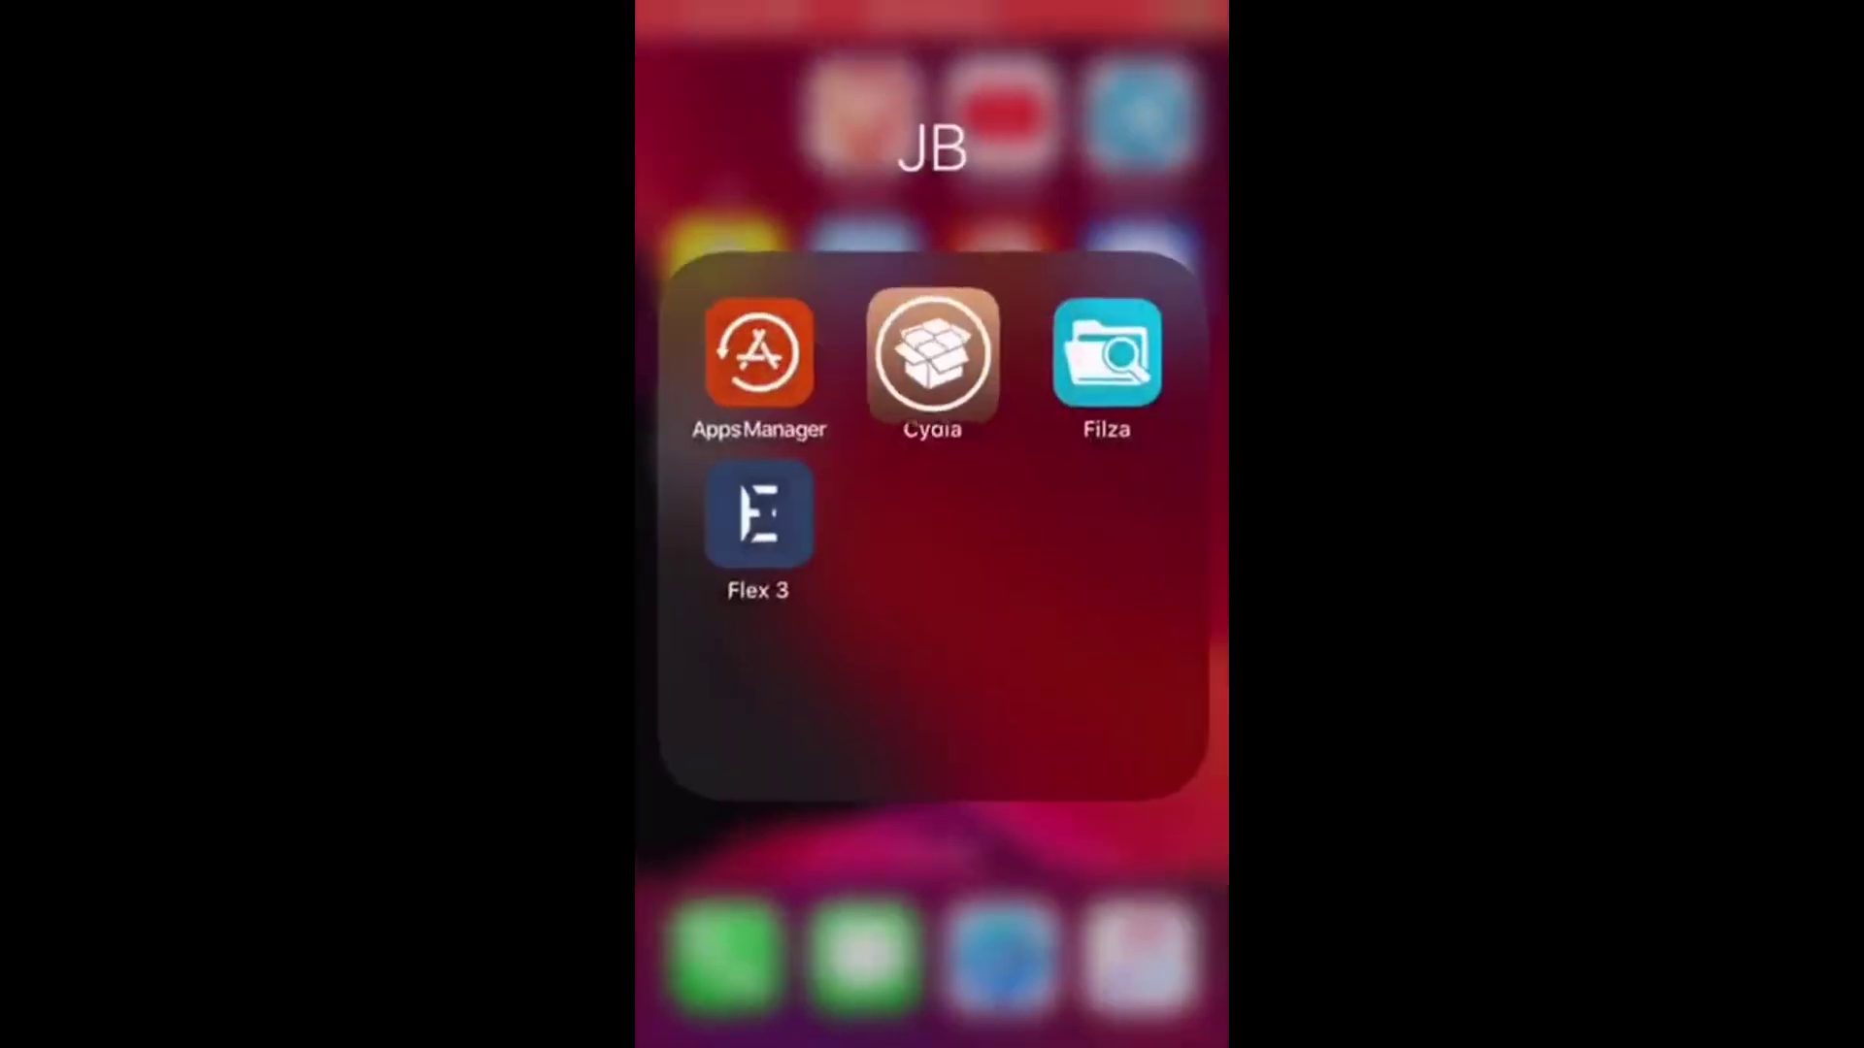
left_click(933, 353)
Step: Browse the Sources list and Dynastic Repo's sections, then close Cydia to the home screen
left_click(813, 1005)
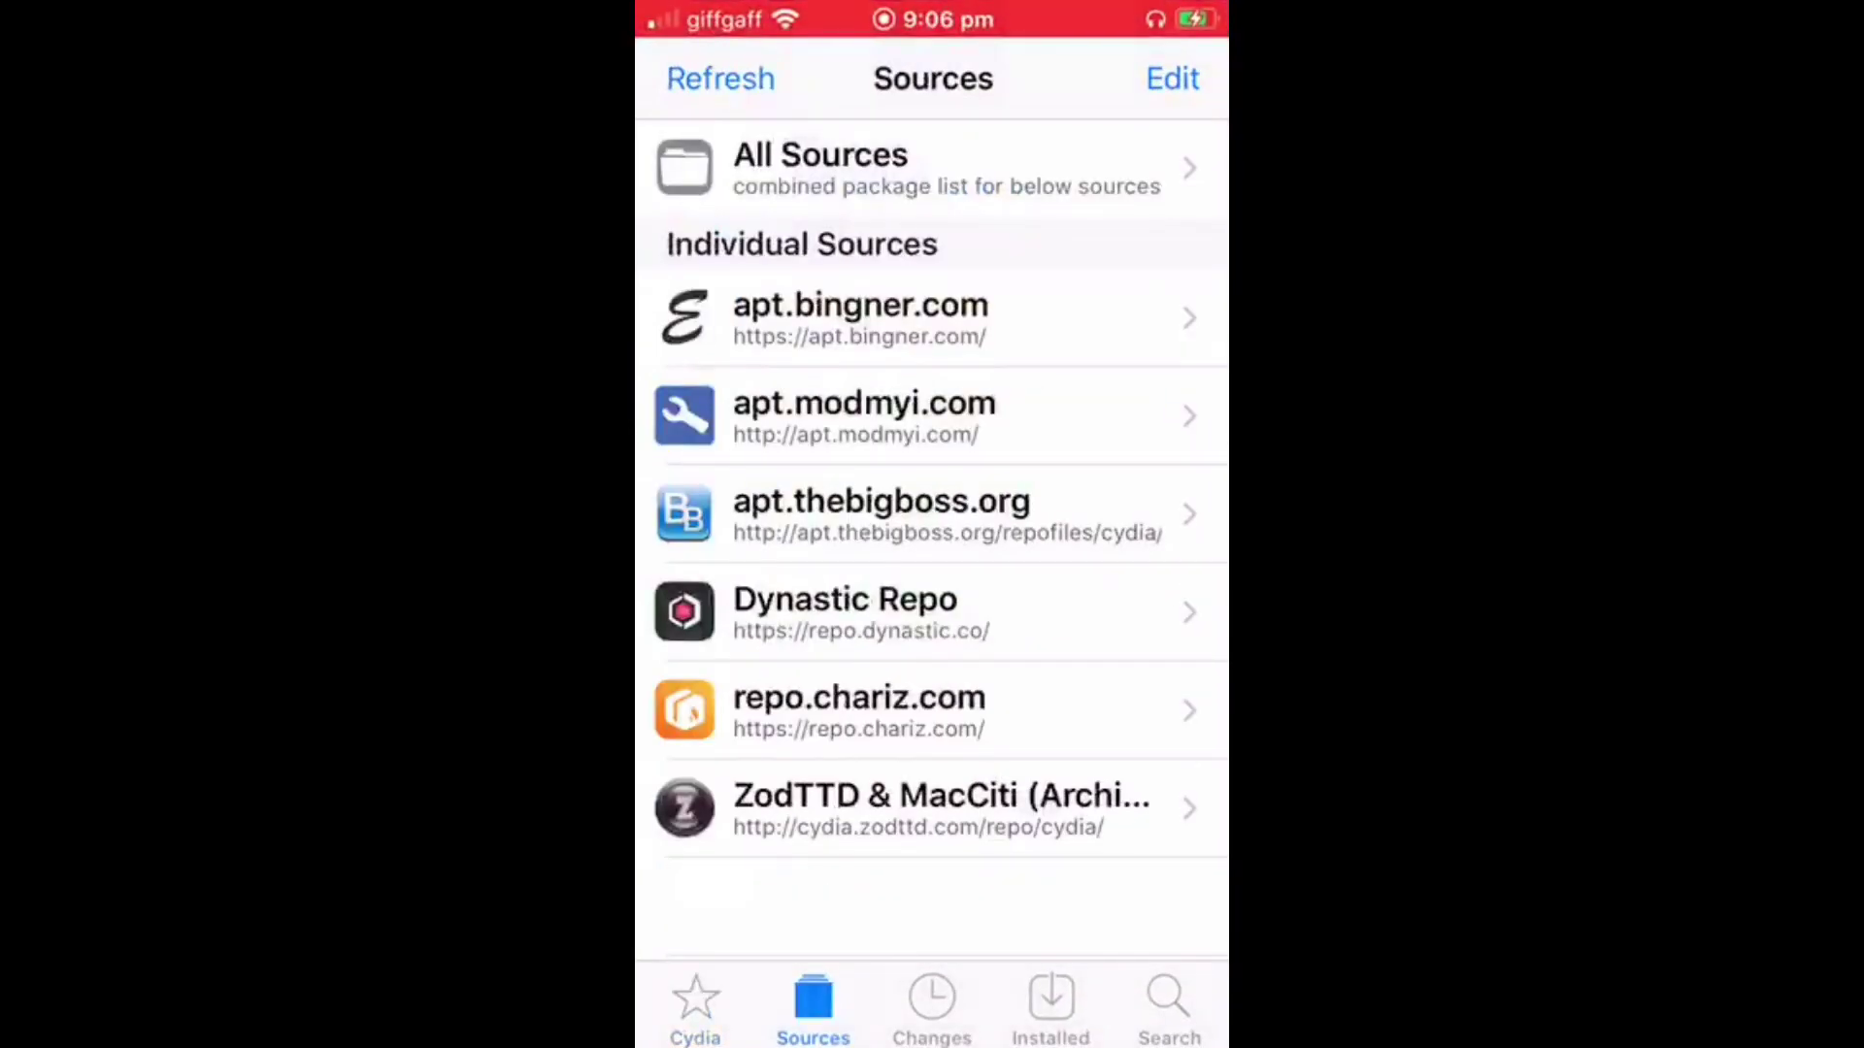
scroll(932, 554, "down", 2)
scroll(932, 554, "up", 3)
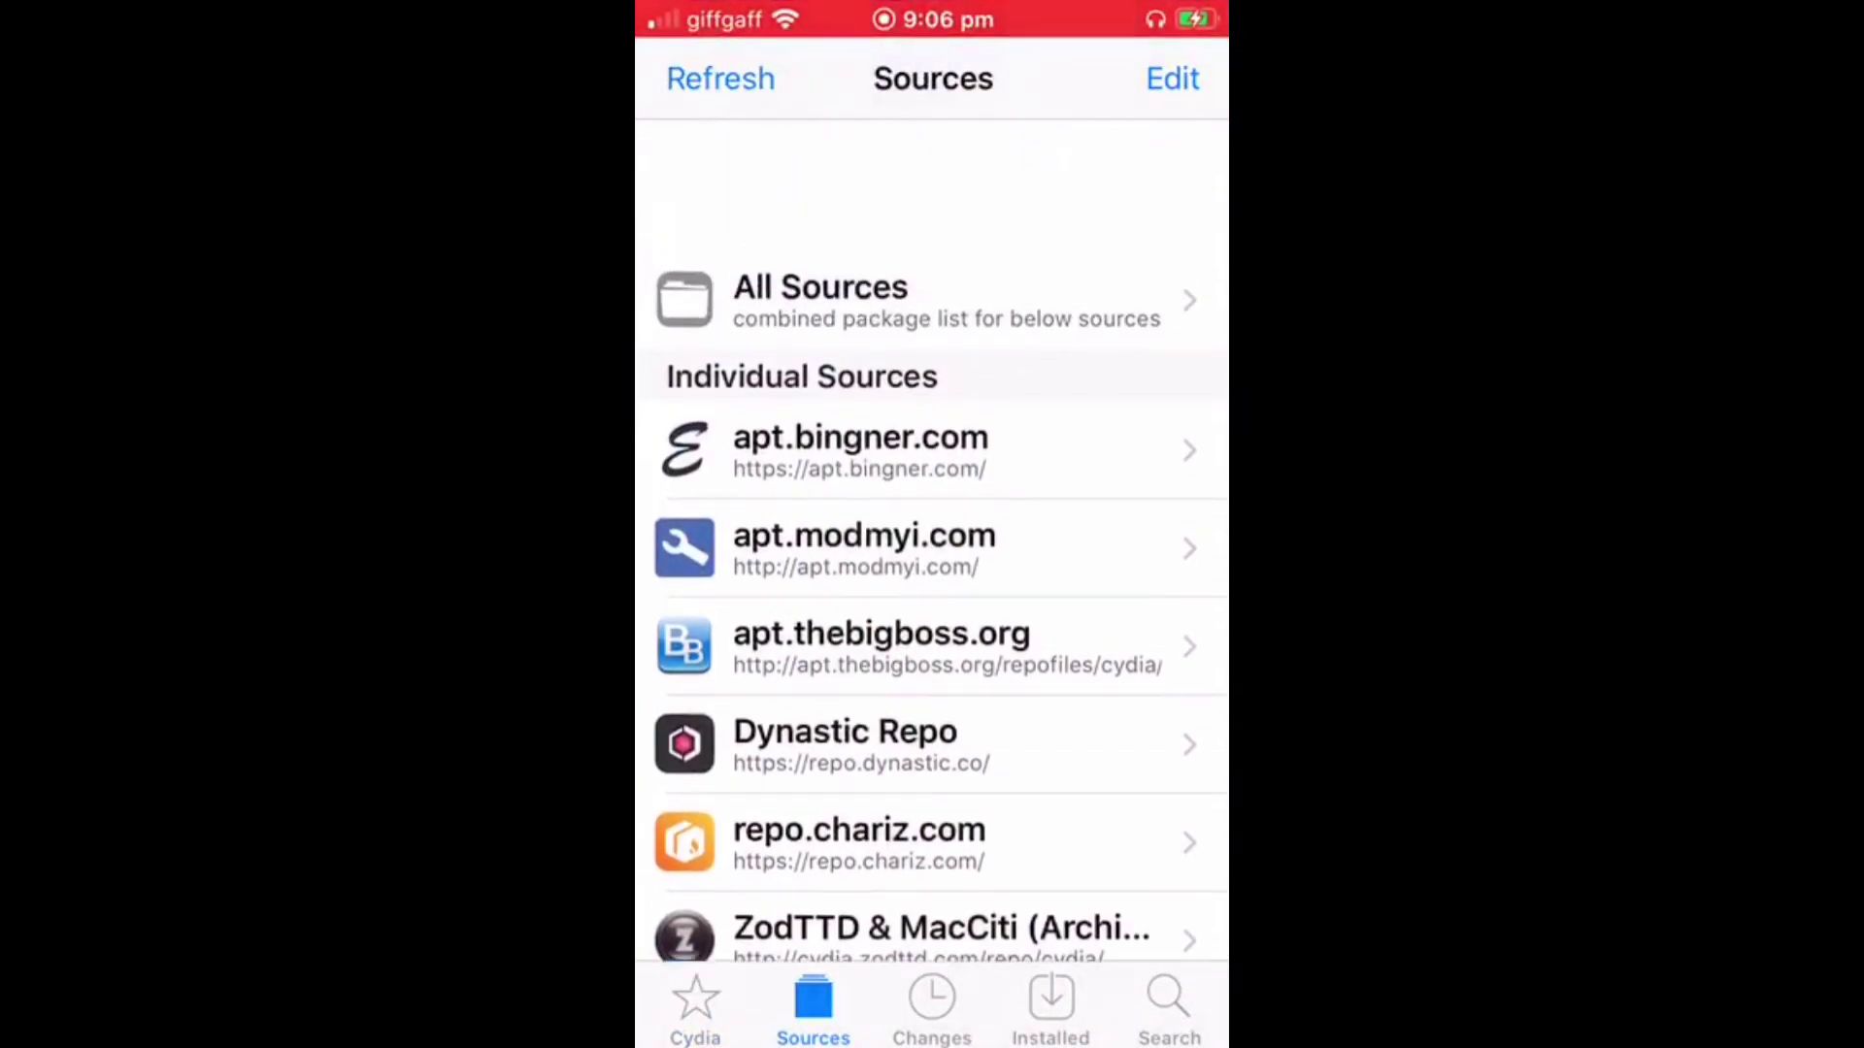
left_click(845, 612)
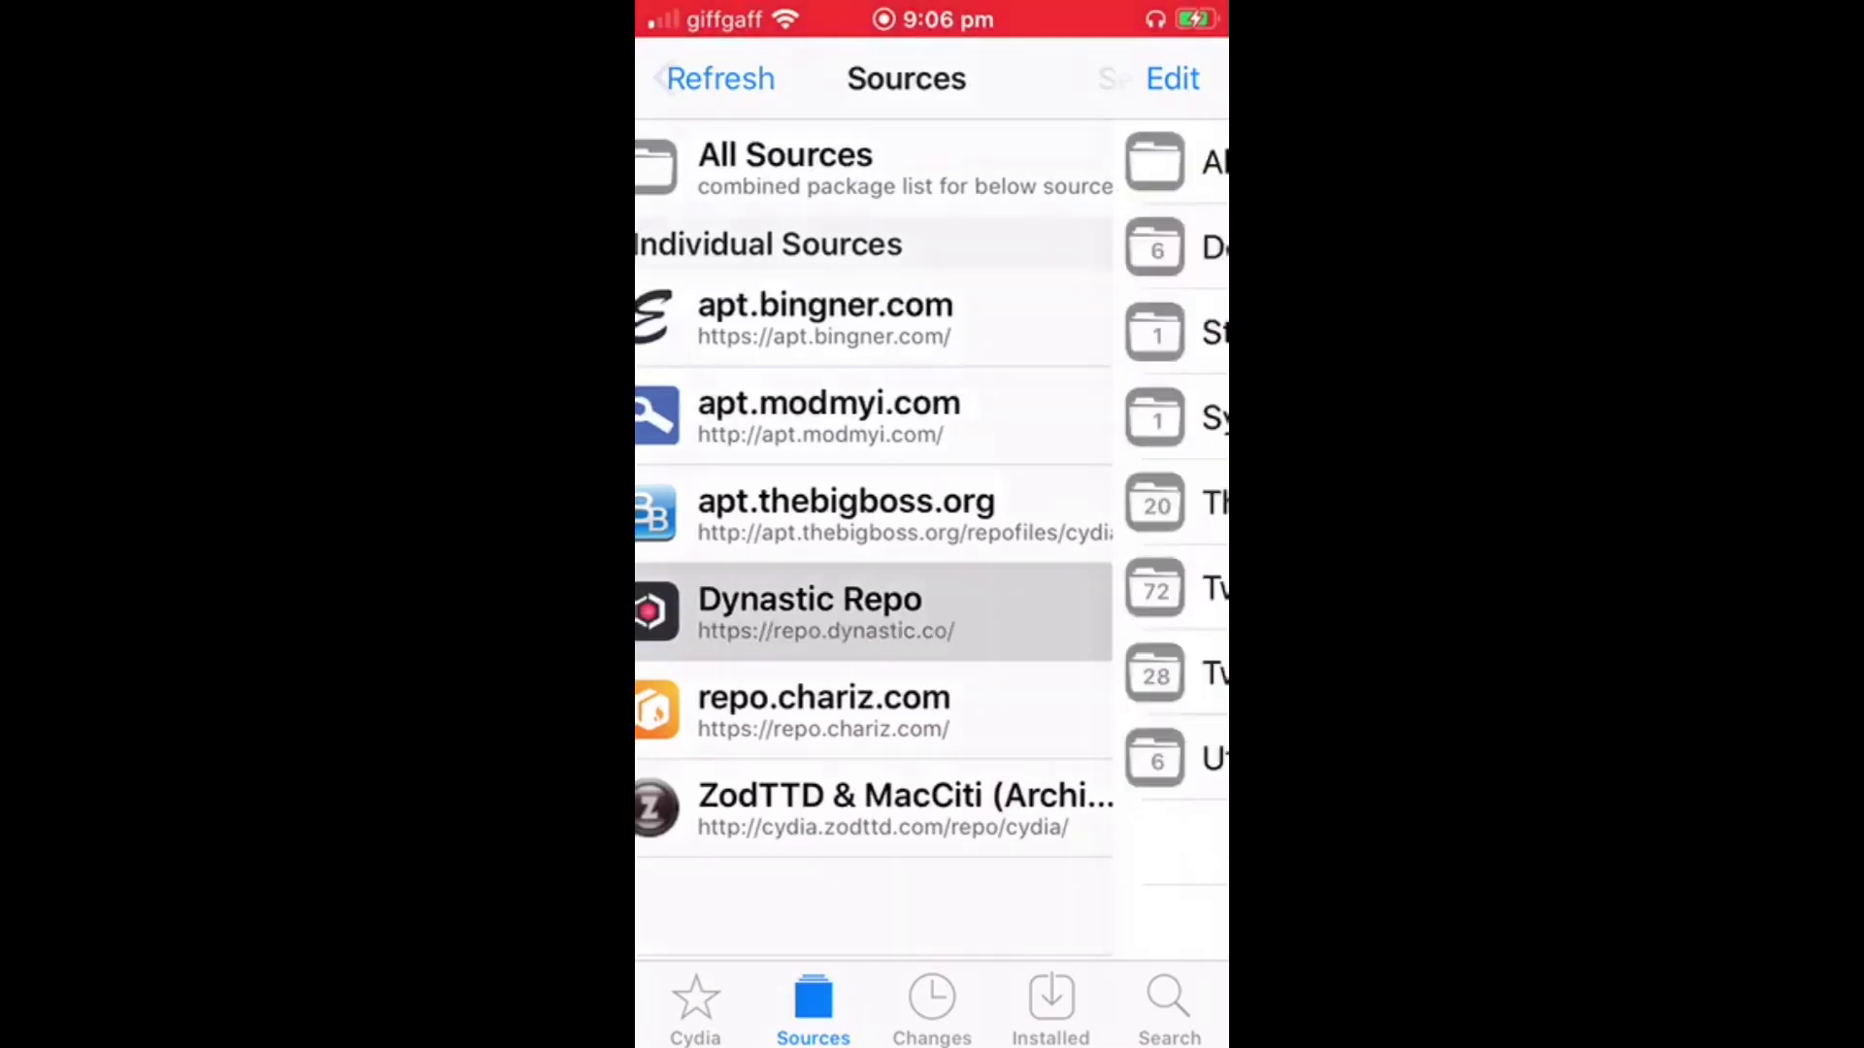
left_click(700, 80)
left_click(694, 1006)
key("super")
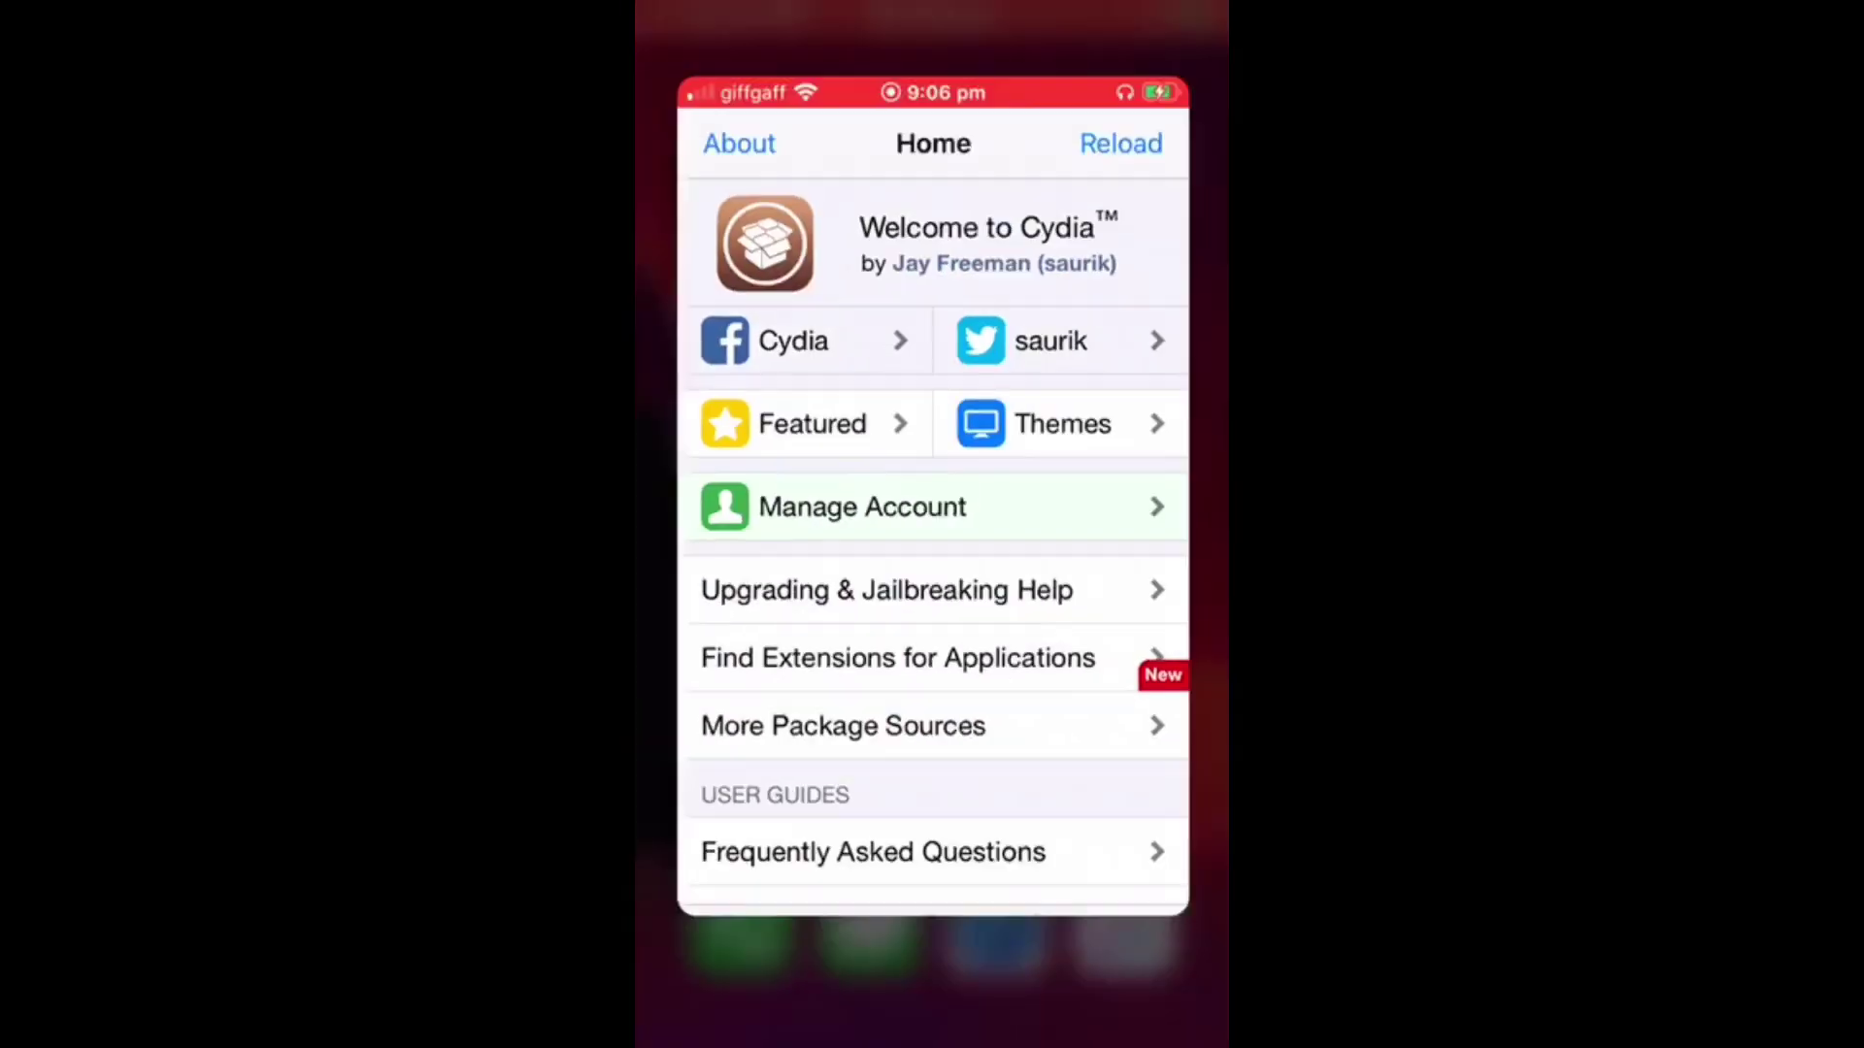
Step: Close the JB folder back to the home screen
key("super")
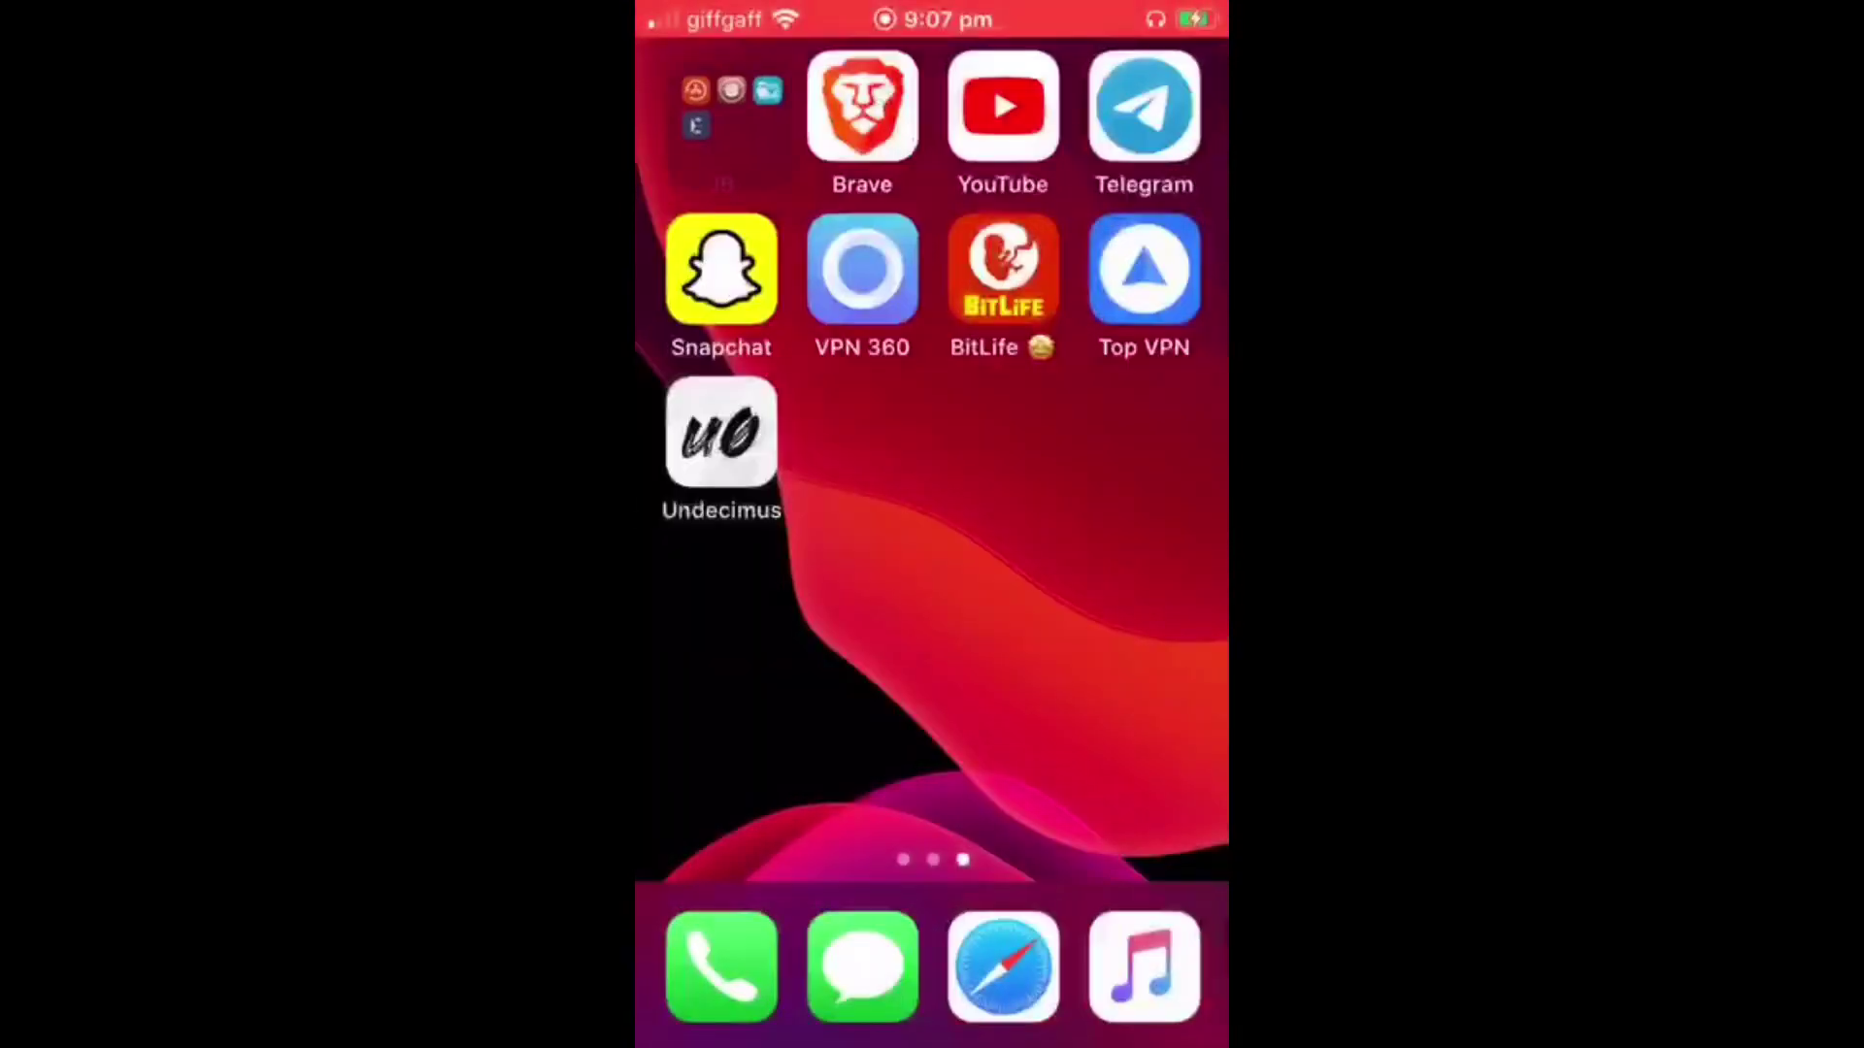